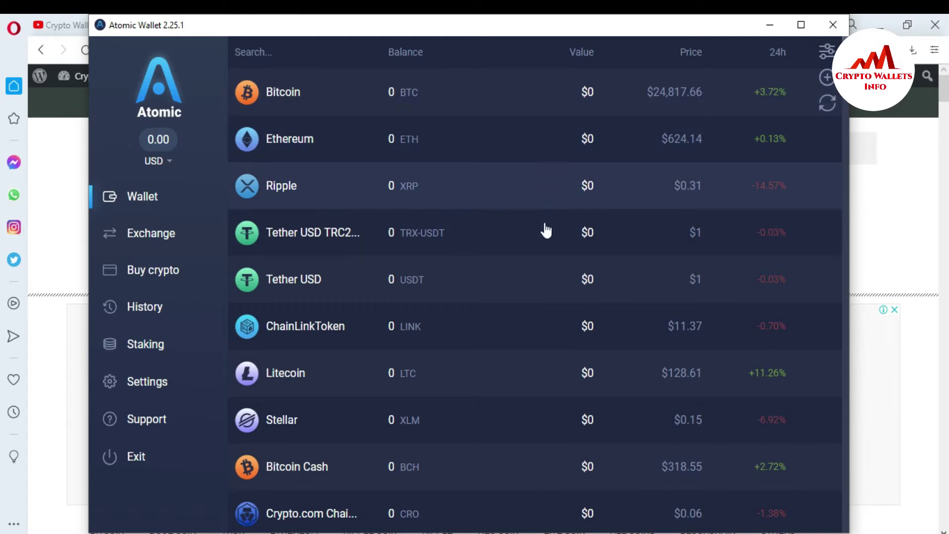
Step: Bring up the Notepad note and select the 12-word recovery phrase to check it
{"action": "key", "text": "alt+Tab"}
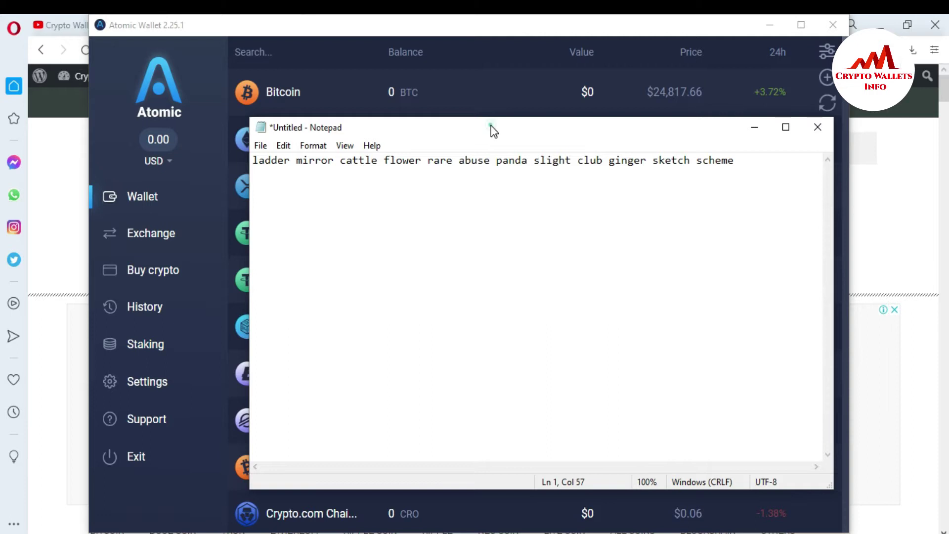
{"action": "left_click_drag", "start_coordinate": [492, 131], "coordinate": [483, 294]}
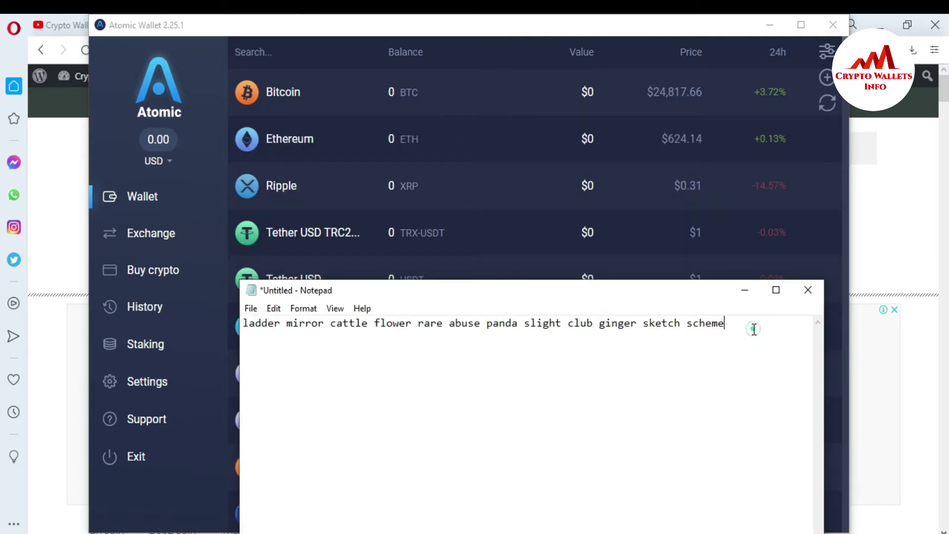
{"action": "left_click_drag", "start_coordinate": [749, 324], "coordinate": [474, 324]}
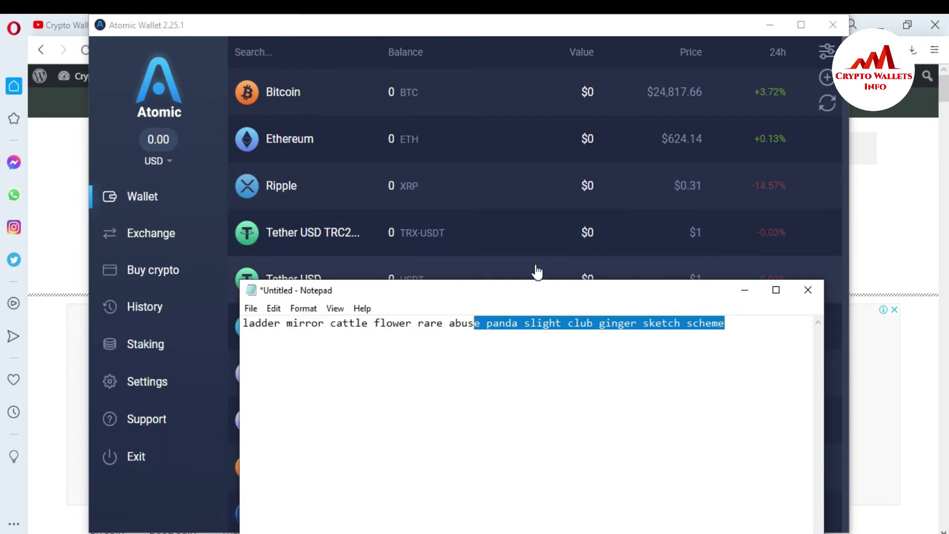
{"action": "left_click", "coordinate": [745, 318]}
{"action": "left_click_drag", "start_coordinate": [745, 317], "coordinate": [220, 335]}
{"action": "key", "text": "ctrl+c"}
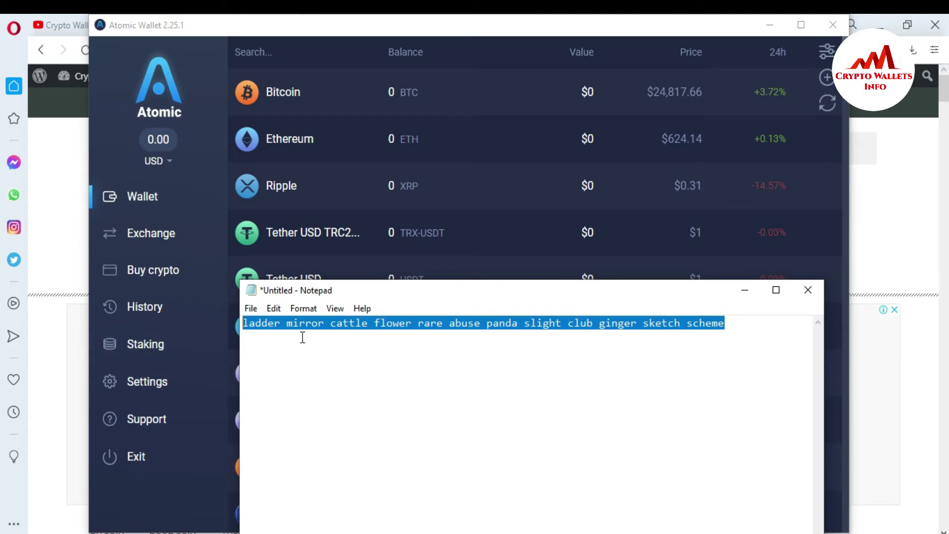
Step: Deselect the phrase and minimize both Notepad and Atomic Wallet to reveal Coinomi
{"action": "left_click", "coordinate": [279, 327]}
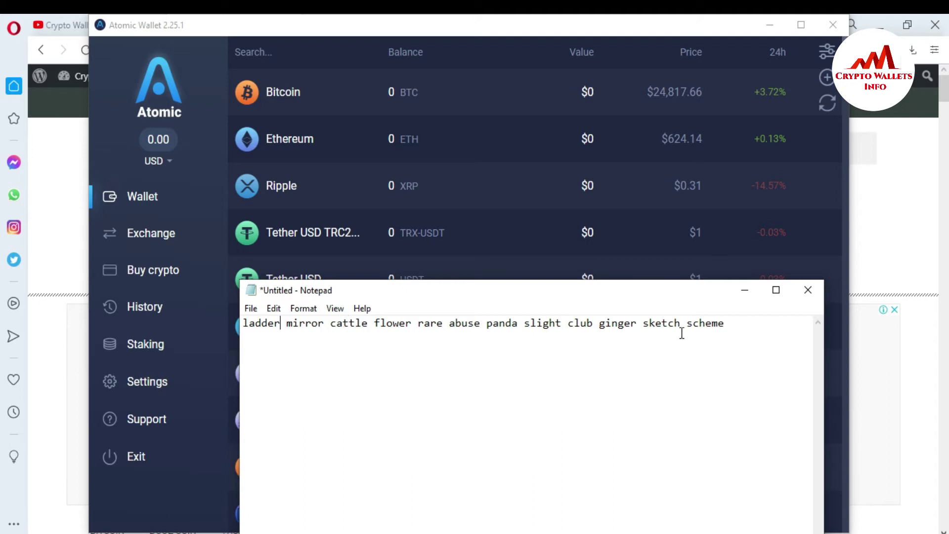
{"action": "left_click", "coordinate": [745, 290]}
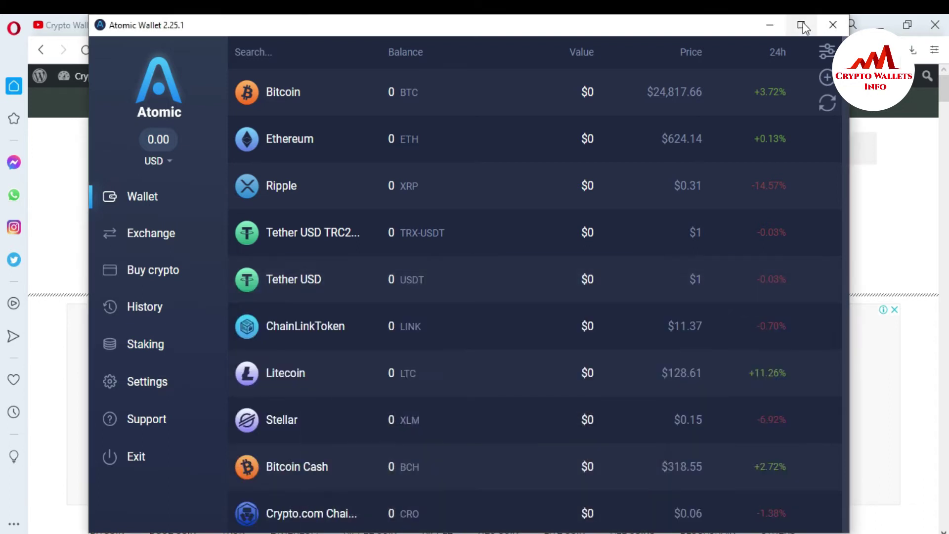
{"action": "left_click", "coordinate": [765, 25]}
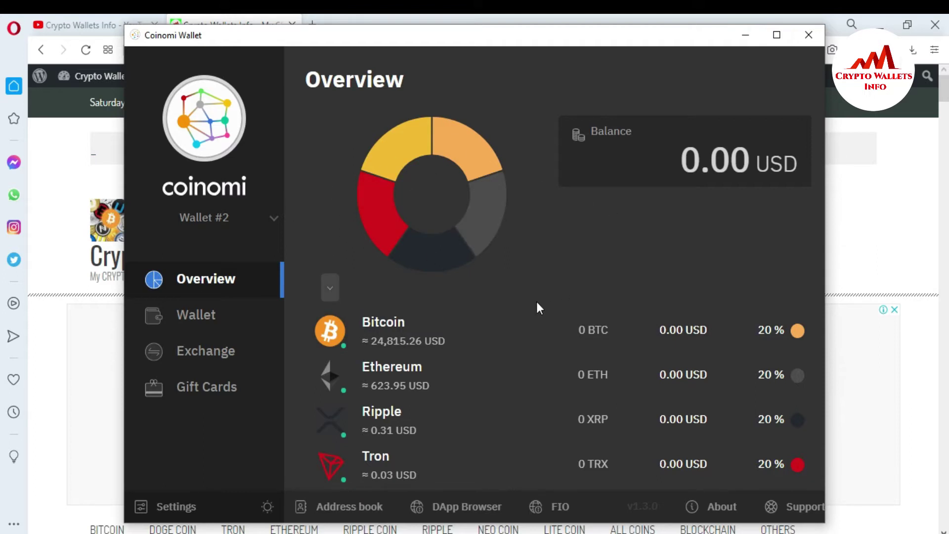
Step: From Coinomi's Wallet page, open Manage Wallets from the wallet dropdown and choose Restore a wallet
{"action": "mouse_move", "coordinate": [396, 248]}
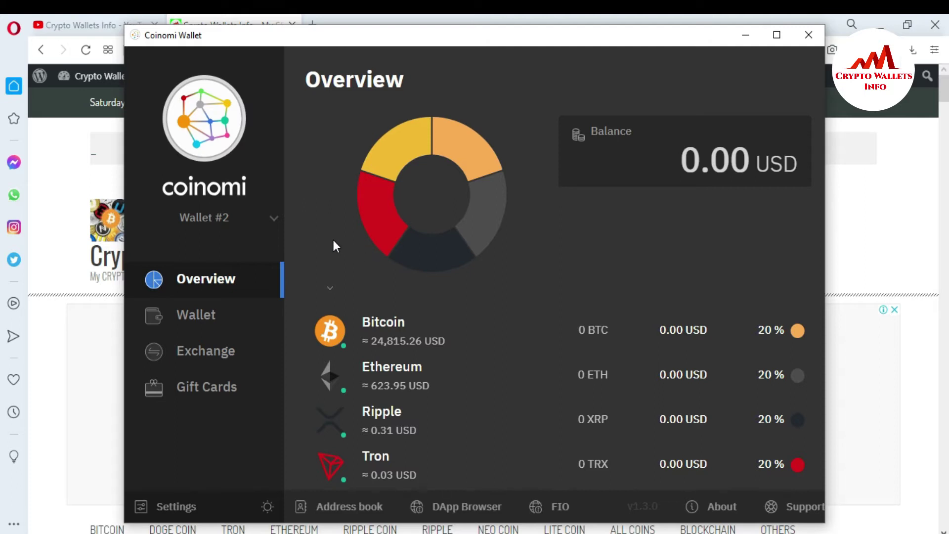
{"action": "left_click", "coordinate": [283, 280]}
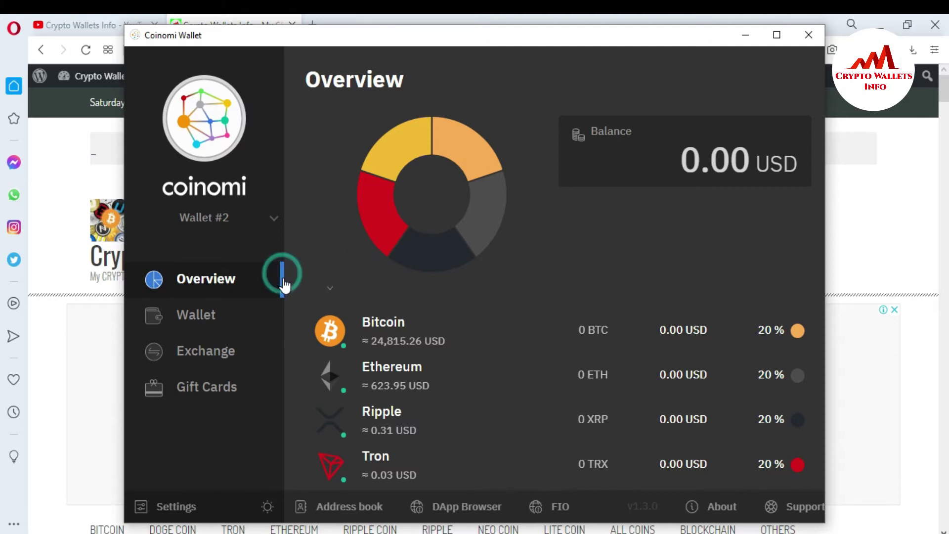
{"action": "left_click", "coordinate": [226, 315]}
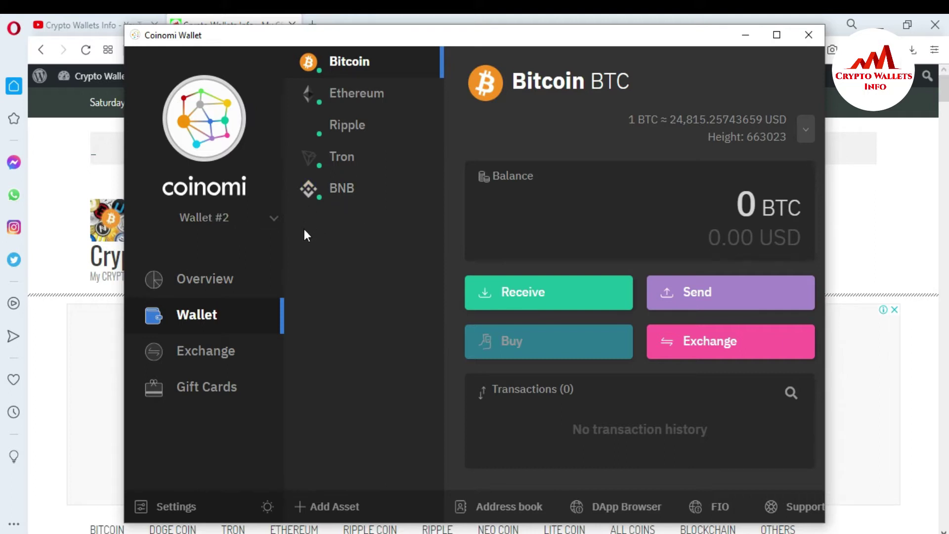
{"action": "left_click", "coordinate": [274, 218]}
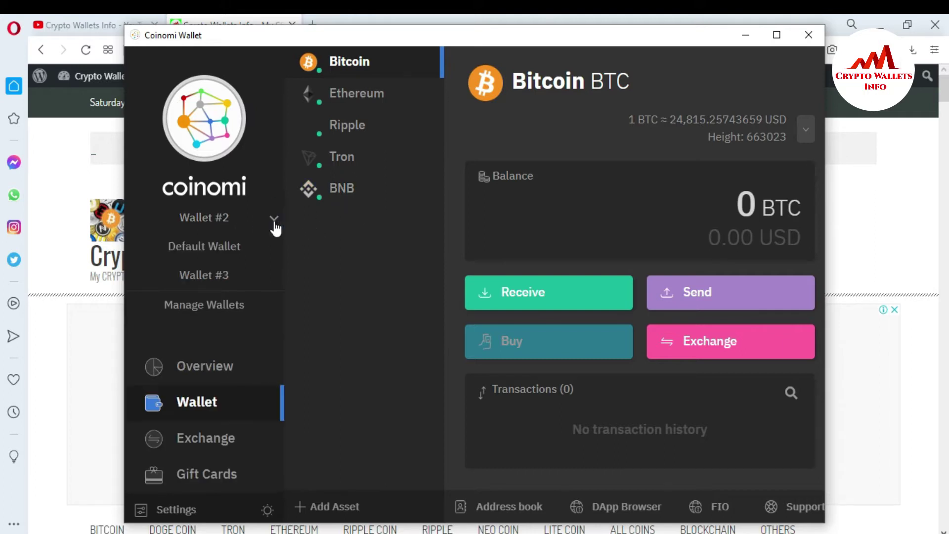
{"action": "left_click", "coordinate": [209, 308]}
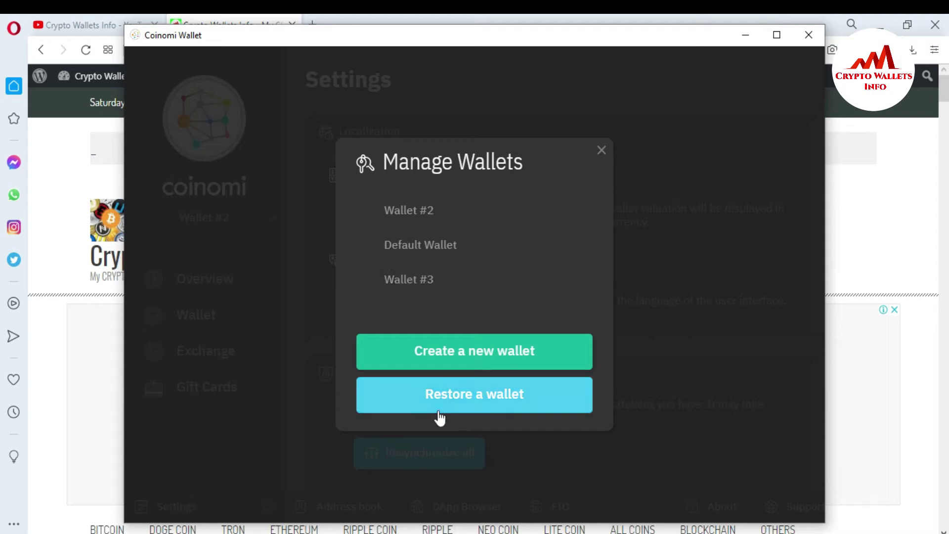
{"action": "left_click", "coordinate": [487, 403]}
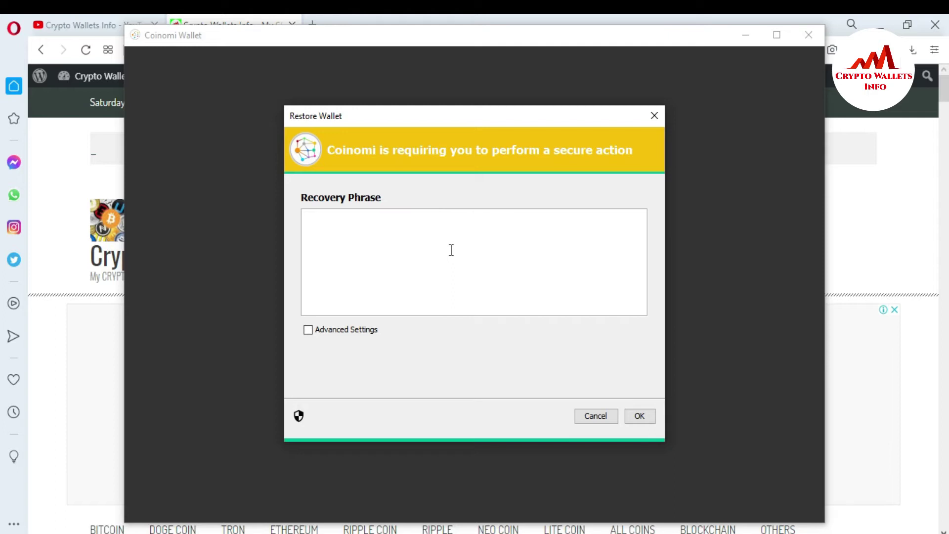
Step: Paste the 12-word phrase into the Recovery Phrase box and compare it against the Notepad copy
{"action": "key", "text": "ctrl+v"}
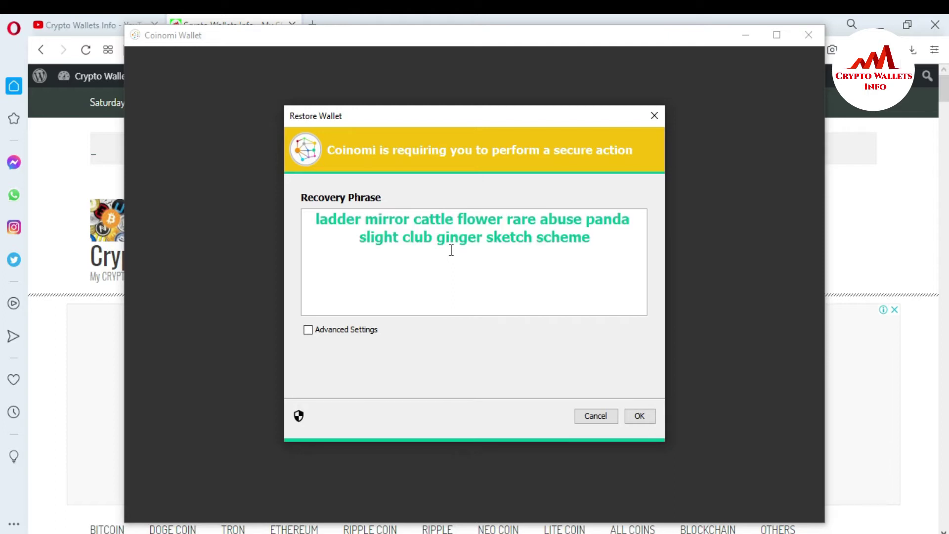
{"action": "left_click", "coordinate": [479, 527]}
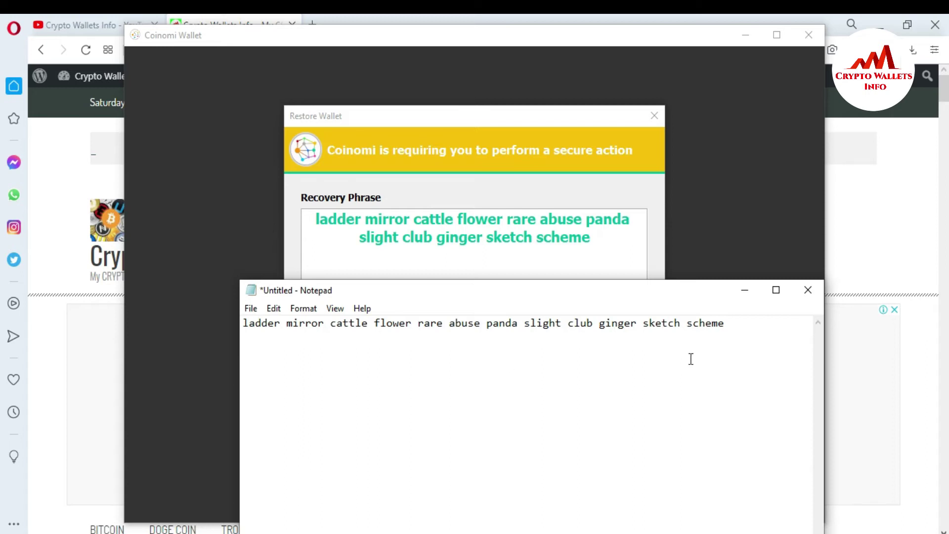
{"action": "left_click", "coordinate": [362, 219]}
{"action": "left_click_drag", "start_coordinate": [363, 218], "coordinate": [320, 219]}
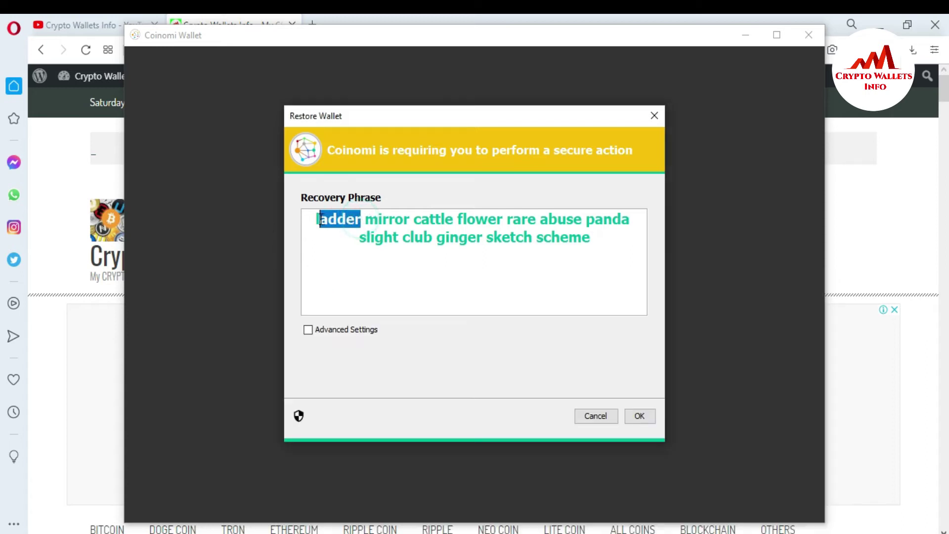
{"action": "double_click", "coordinate": [538, 237]}
{"action": "key", "text": "shift+Home"}
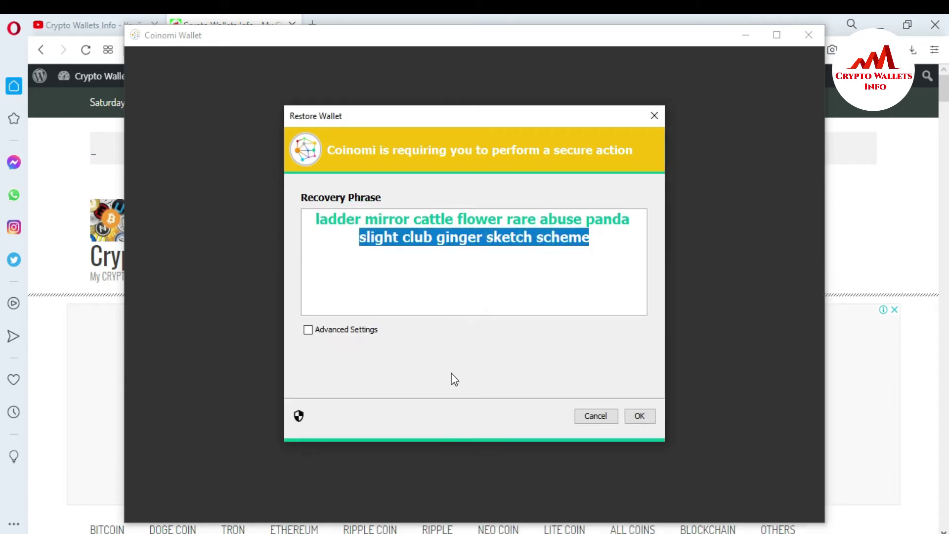
{"action": "left_click", "coordinate": [460, 297]}
{"action": "key", "text": "alt+Tab"}
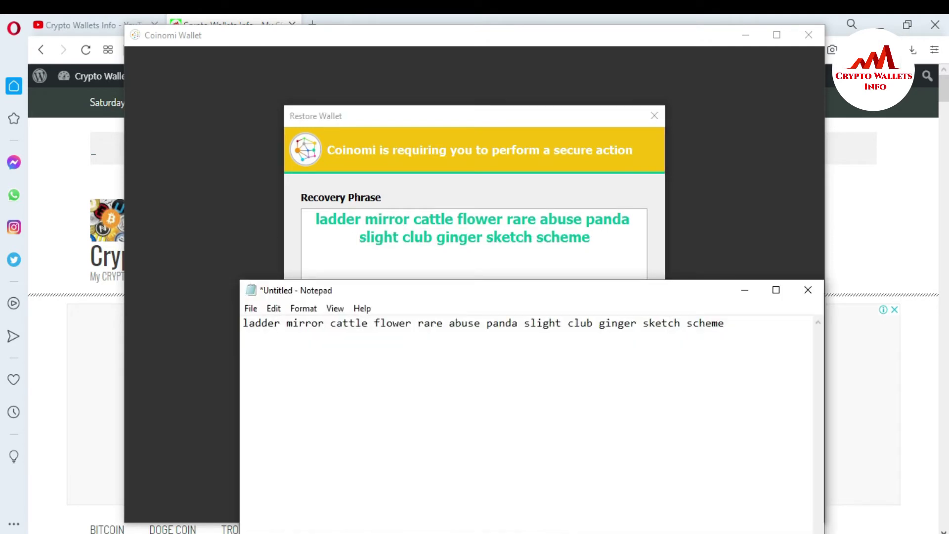
{"action": "left_click", "coordinate": [475, 253]}
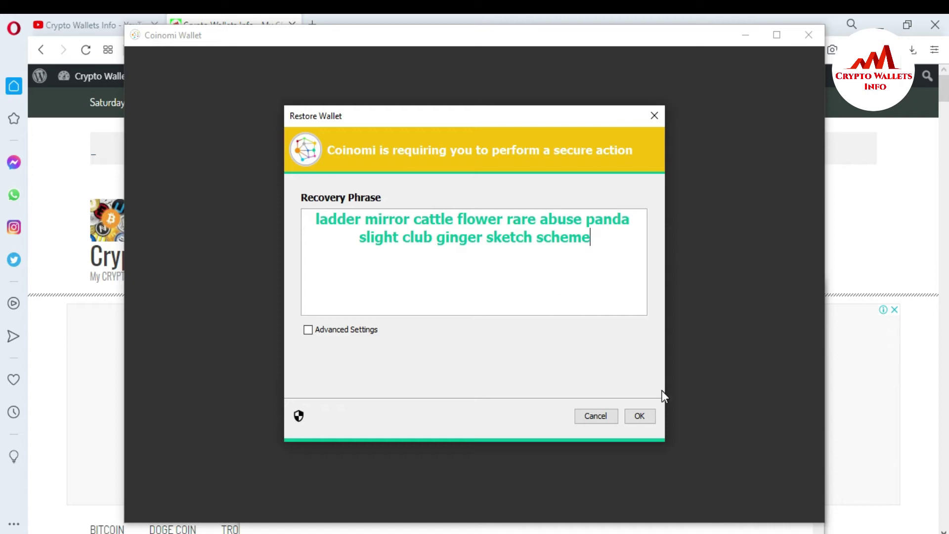
Step: Confirm the phrase, then enter and repeat a wallet password to reach Select coins
{"action": "left_click", "coordinate": [639, 416]}
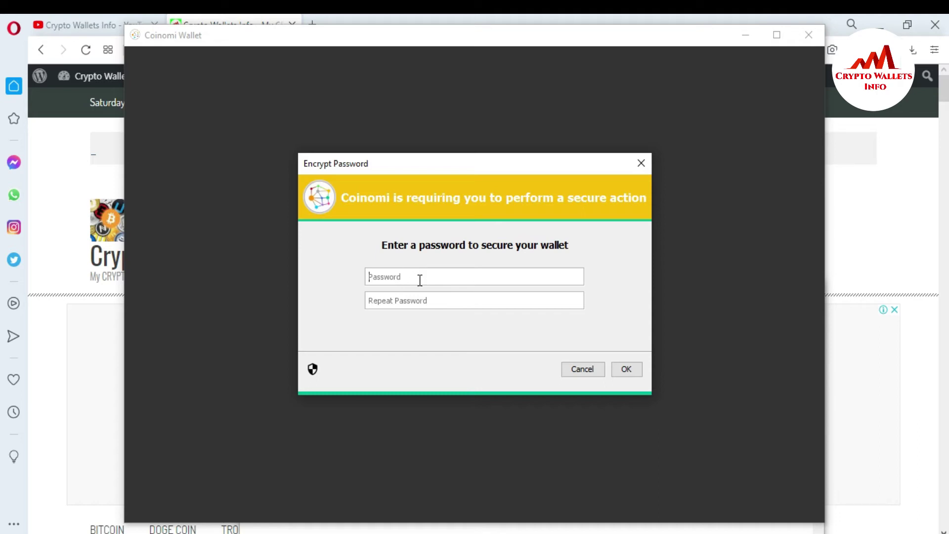
{"action": "type", "text": "•••••••••"}
{"action": "key", "text": "Tab"}
{"action": "type", "text": "••••••"}
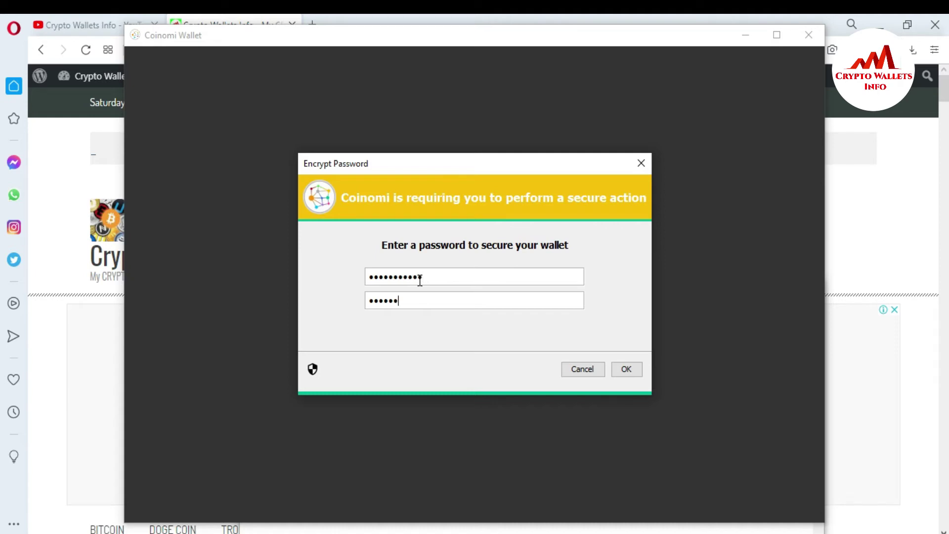
{"action": "type", "text": "•••••"}
{"action": "left_click", "coordinate": [625, 371]}
{"action": "left_click", "coordinate": [625, 374]}
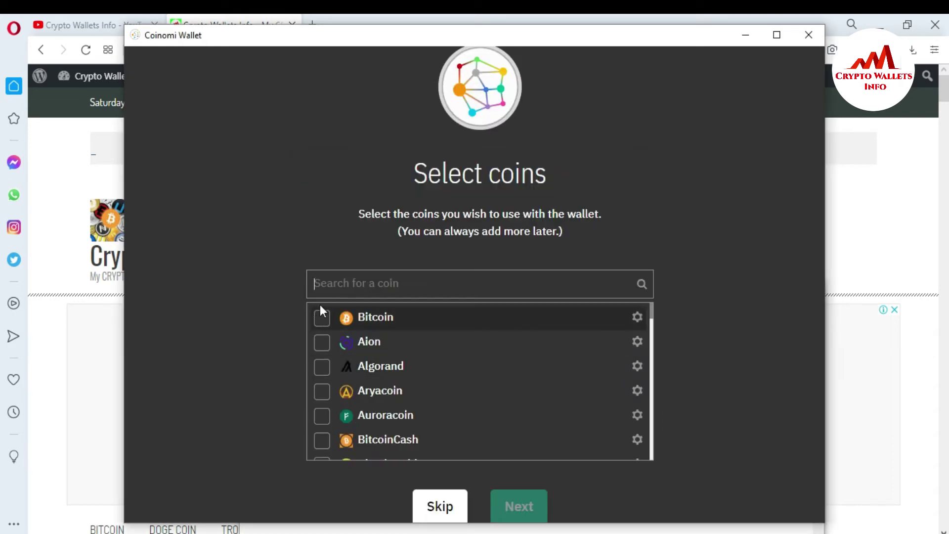
Step: Leave only Bitcoin ticked on Select coins and finish to create Wallet #4
{"action": "left_click", "coordinate": [321, 319]}
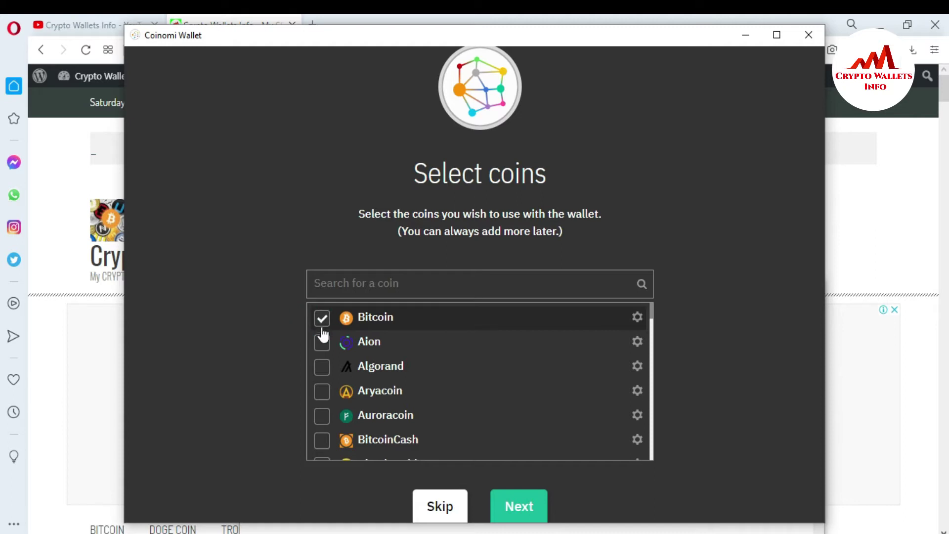
{"action": "left_click", "coordinate": [321, 390]}
{"action": "left_click", "coordinate": [322, 393]}
{"action": "left_click", "coordinate": [323, 439]}
{"action": "left_click", "coordinate": [324, 439]}
{"action": "left_click", "coordinate": [607, 360]}
{"action": "left_click", "coordinate": [607, 360]}
{"action": "left_click", "coordinate": [346, 344]}
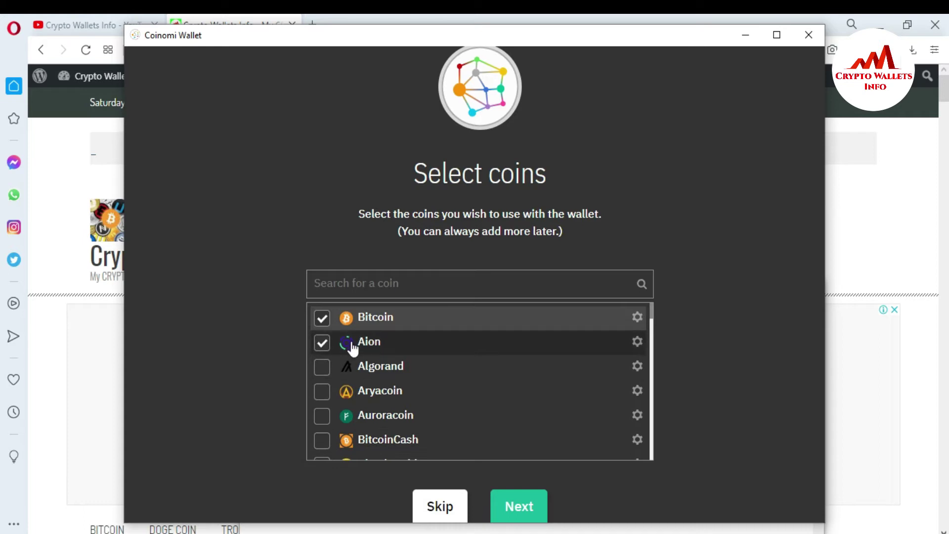
{"action": "left_click", "coordinate": [349, 346]}
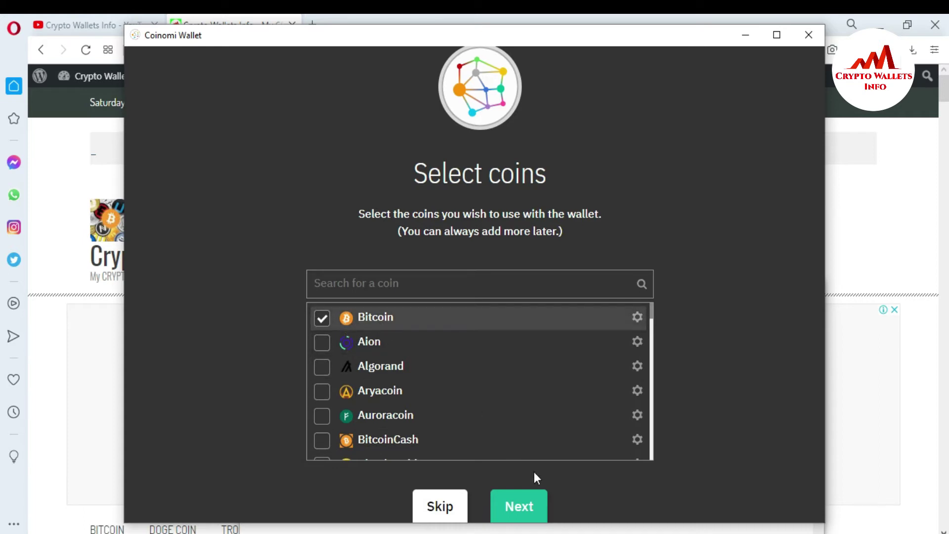
{"action": "left_click", "coordinate": [521, 511]}
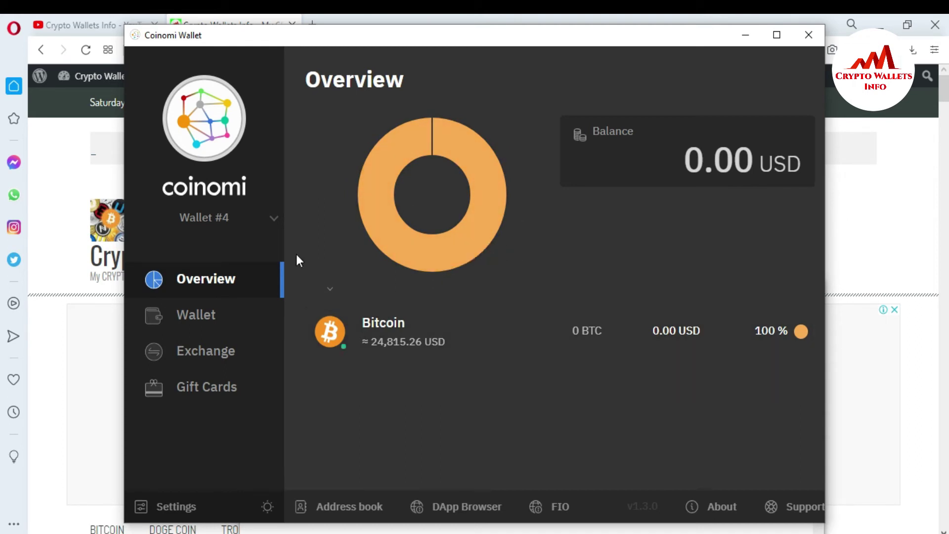
Step: Rename Wallet #4 to 'Atomic Wallet' in Manage Wallets, close the list, and minimize Coinomi
{"action": "left_click", "coordinate": [272, 220]}
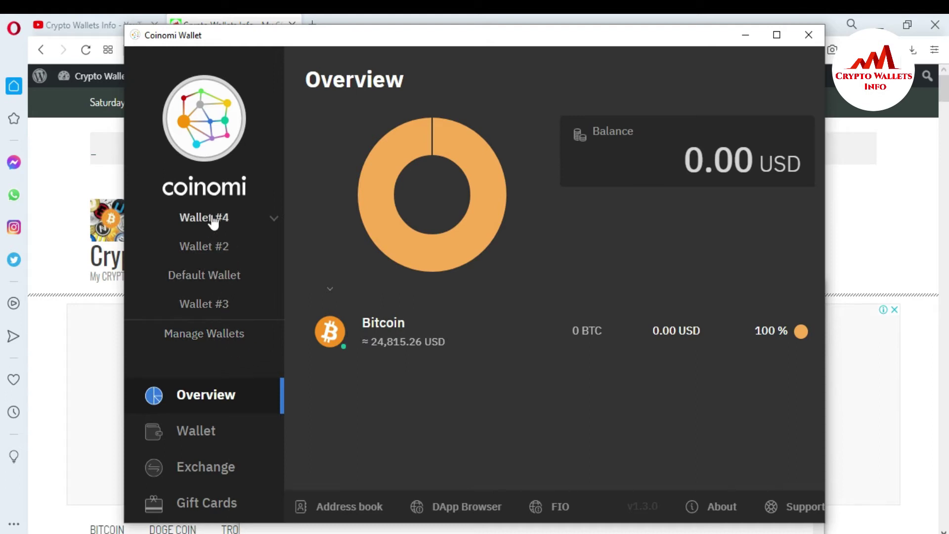
{"action": "left_click", "coordinate": [202, 340]}
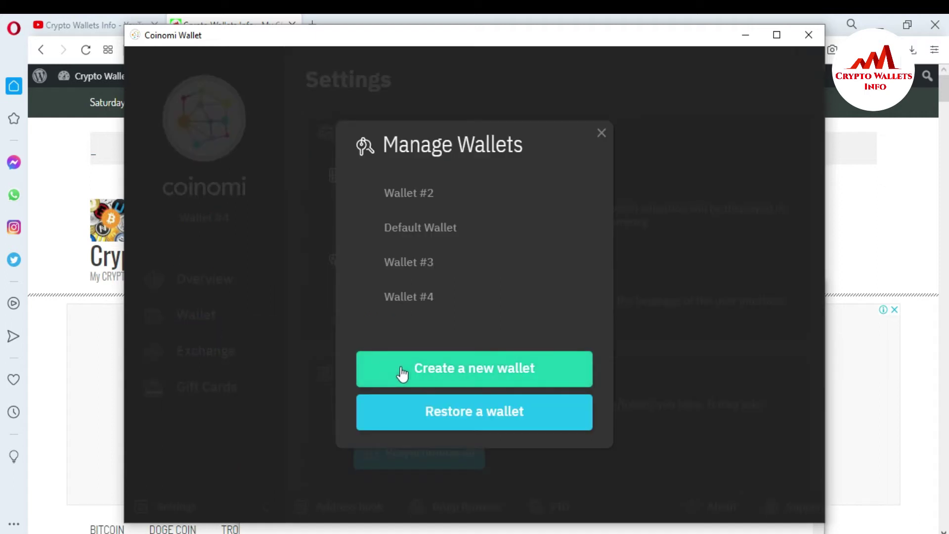
{"action": "left_click", "coordinate": [433, 298]}
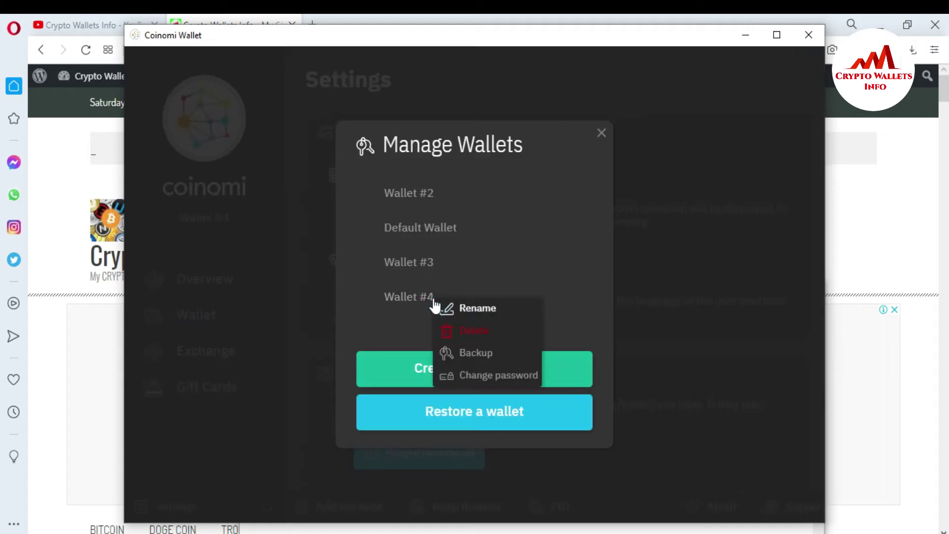
{"action": "left_click", "coordinate": [497, 308]}
{"action": "key", "text": "BackSpace"}
{"action": "key", "text": "BackSpace"}
{"action": "key", "text": "BackSpace"}
{"action": "key", "text": "BackSpace"}
{"action": "key", "text": "BackSpace"}
{"action": "key", "text": "BackSpace"}
{"action": "key", "text": "BackSpace"}
{"action": "key", "text": "BackSpace"}
{"action": "key", "text": "BackSpace"}
{"action": "type", "text": "A"}
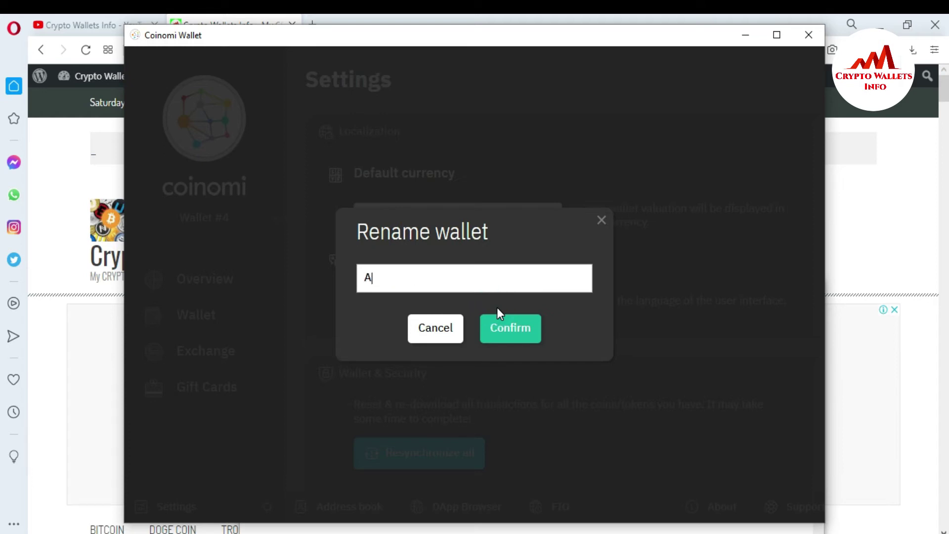
{"action": "type", "text": "tomic Wallet"}
{"action": "left_click", "coordinate": [517, 339]}
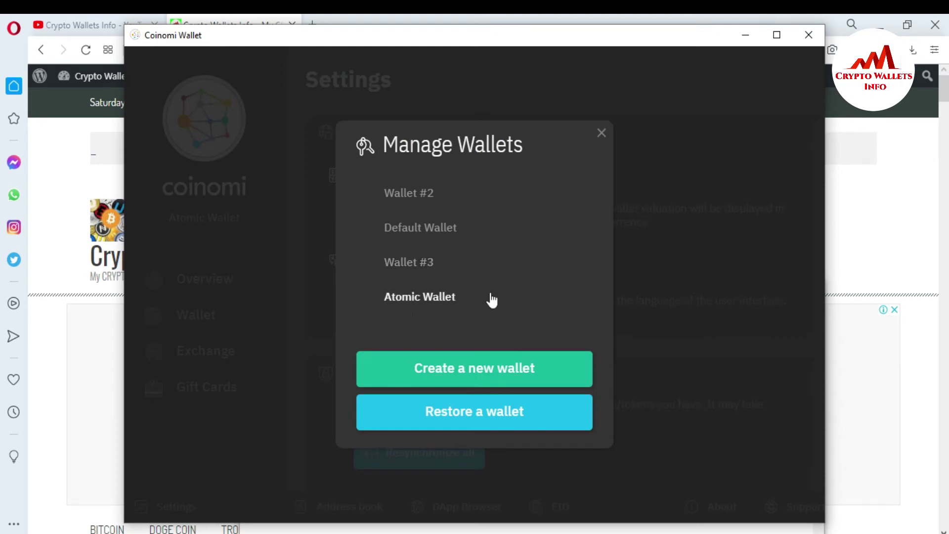
{"action": "left_click", "coordinate": [601, 132]}
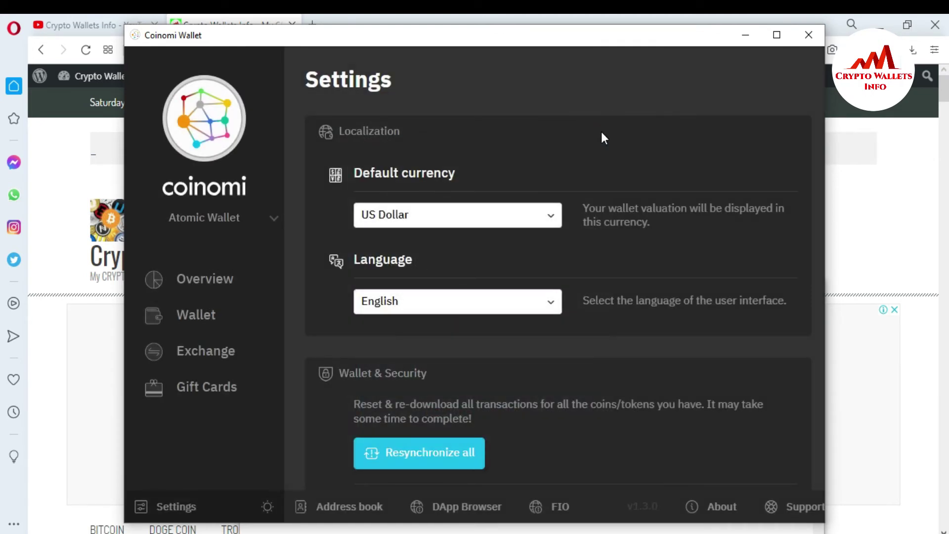
{"action": "left_click", "coordinate": [742, 39]}
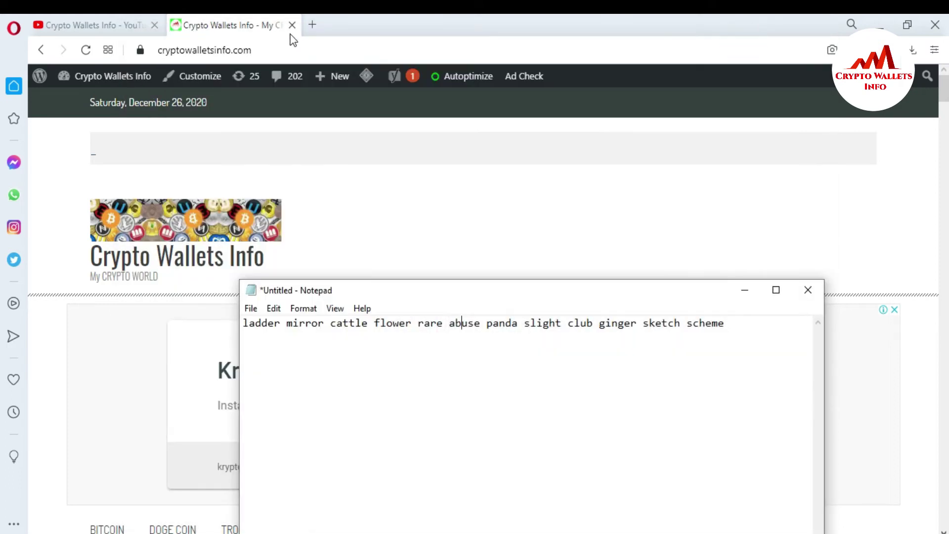
Step: In a new Opera tab, type 'blo' and go to the Blockchain.com suggestion
{"action": "left_click", "coordinate": [314, 24]}
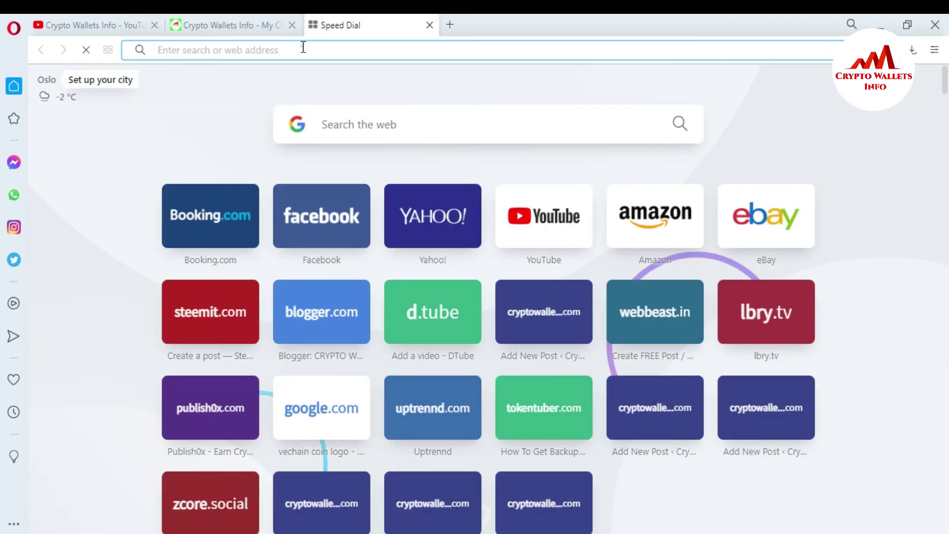
{"action": "type", "text": "b"}
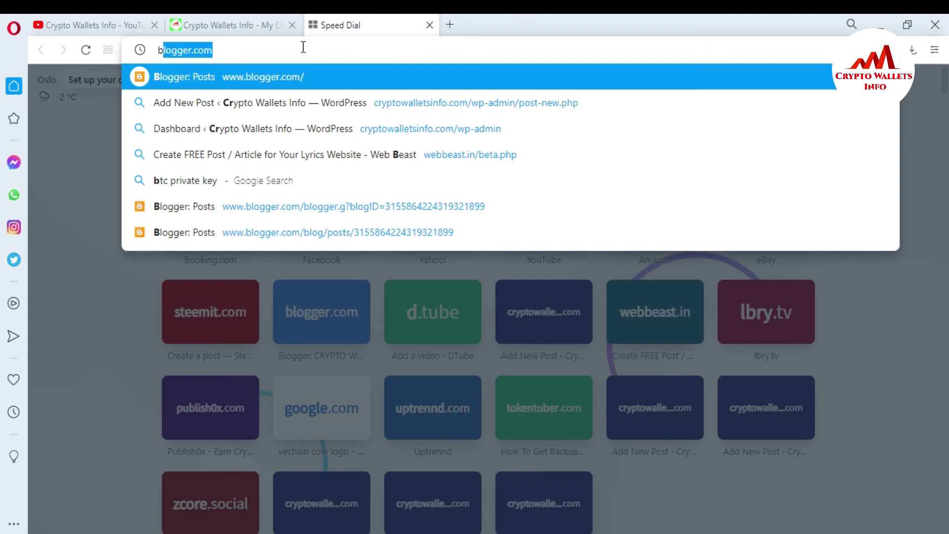
{"action": "type", "text": "lo"}
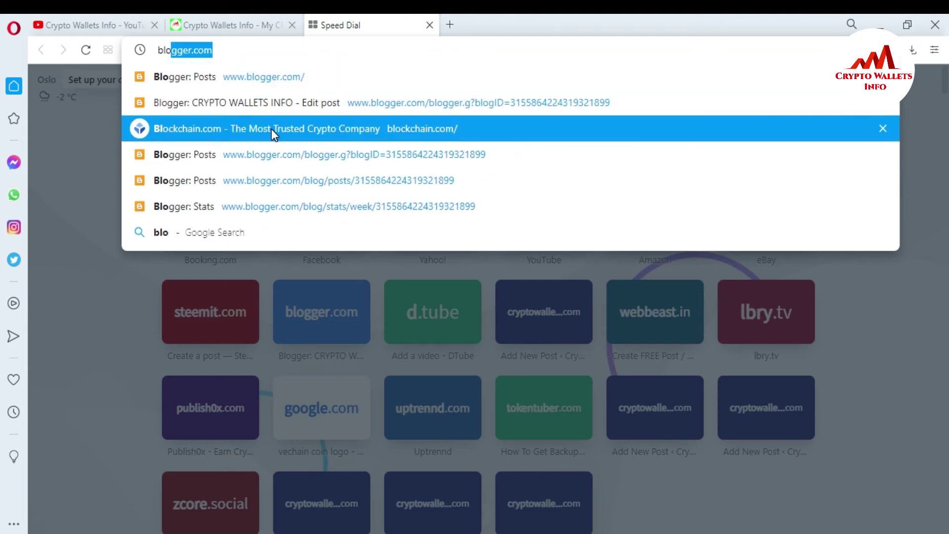
{"action": "key", "text": "Return"}
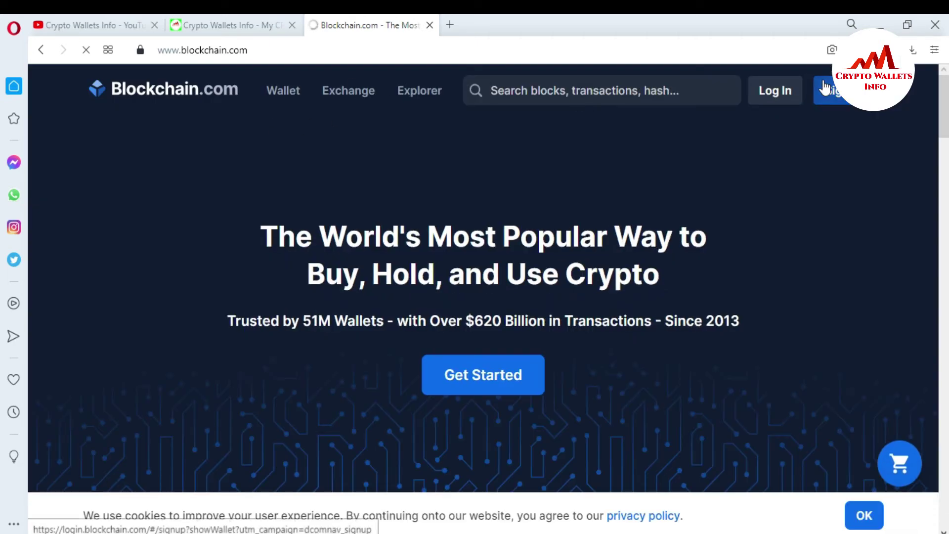
Step: Sign in to the Blockchain.com wallet by entering the account password
{"action": "left_click", "coordinate": [780, 89]}
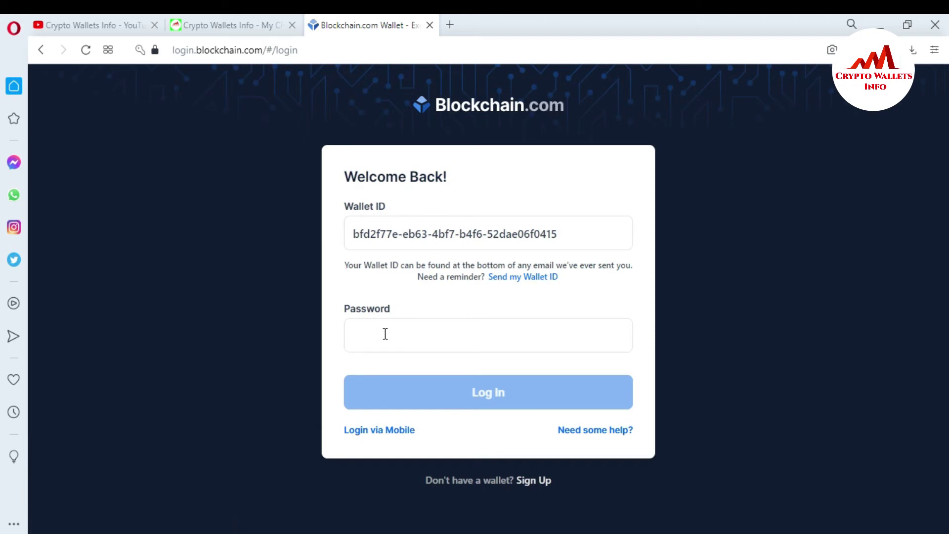
{"action": "left_click", "coordinate": [377, 334]}
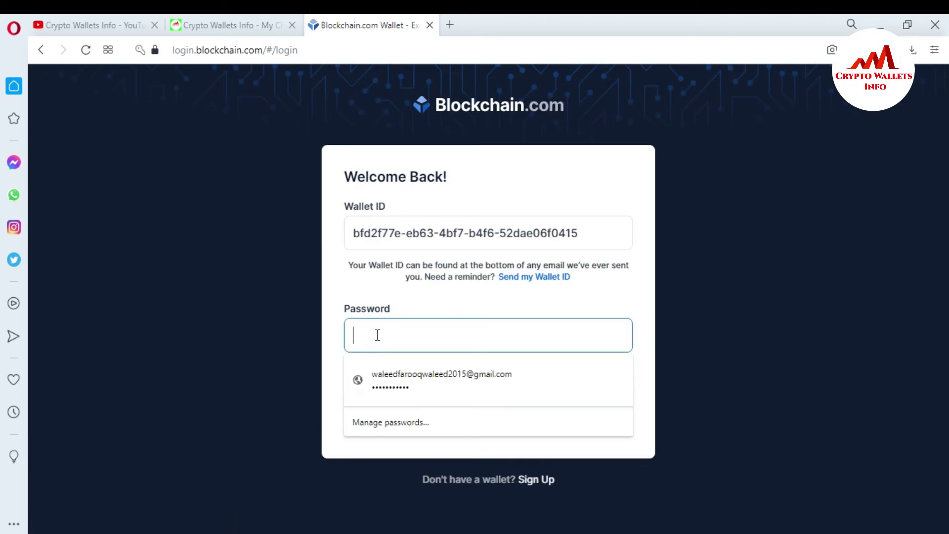
{"action": "type", "text": "aaaaaa"}
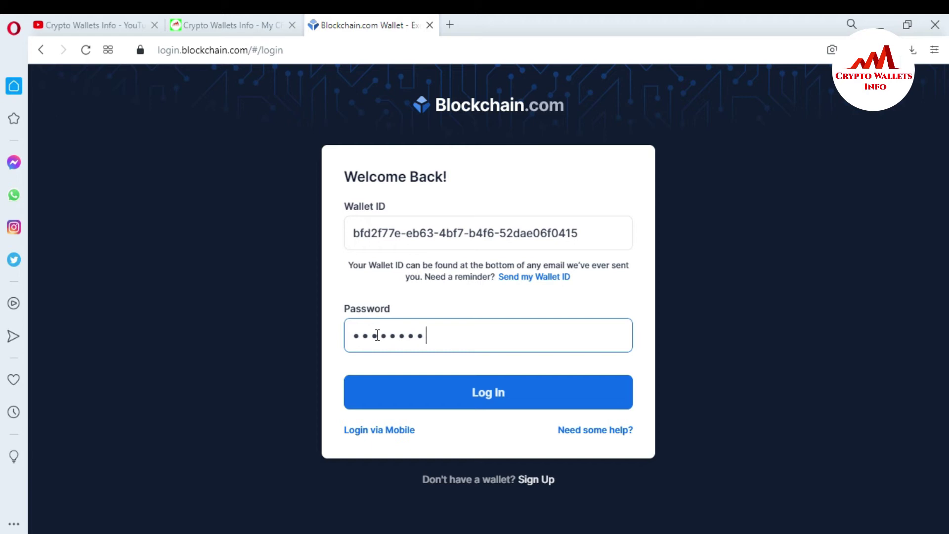
{"action": "left_click", "coordinate": [478, 389]}
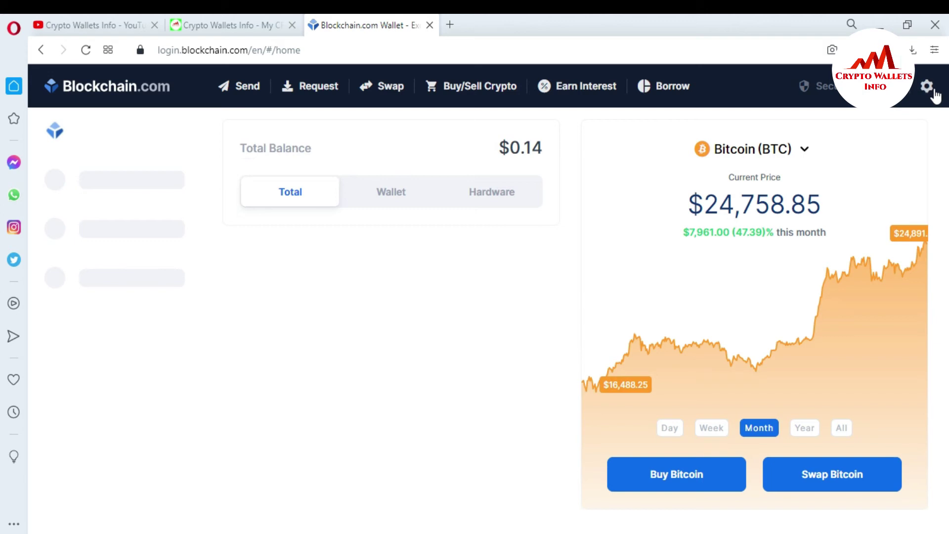
Step: Open Security, scroll to the Backup Phrase card, and start Backup Funds then Backup Now
{"action": "left_click", "coordinate": [824, 87]}
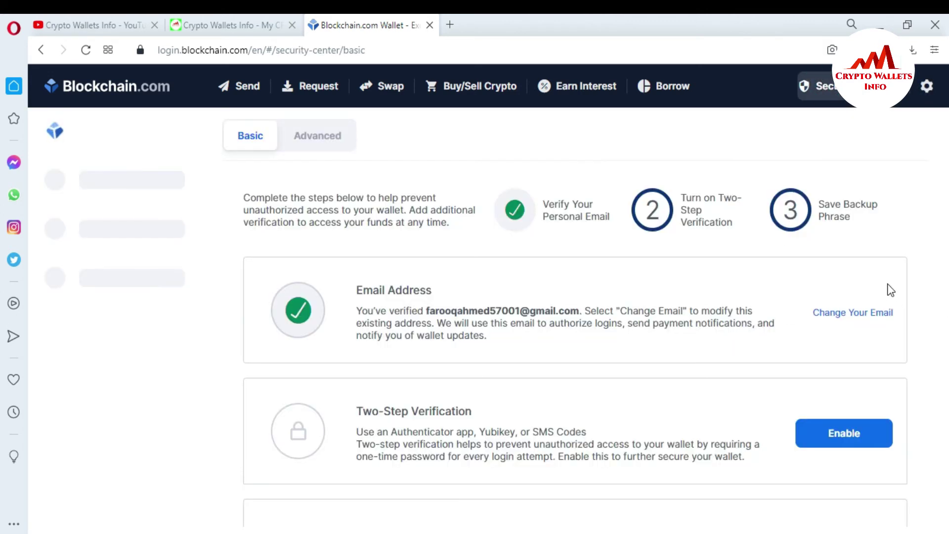
{"action": "left_click", "coordinate": [928, 277]}
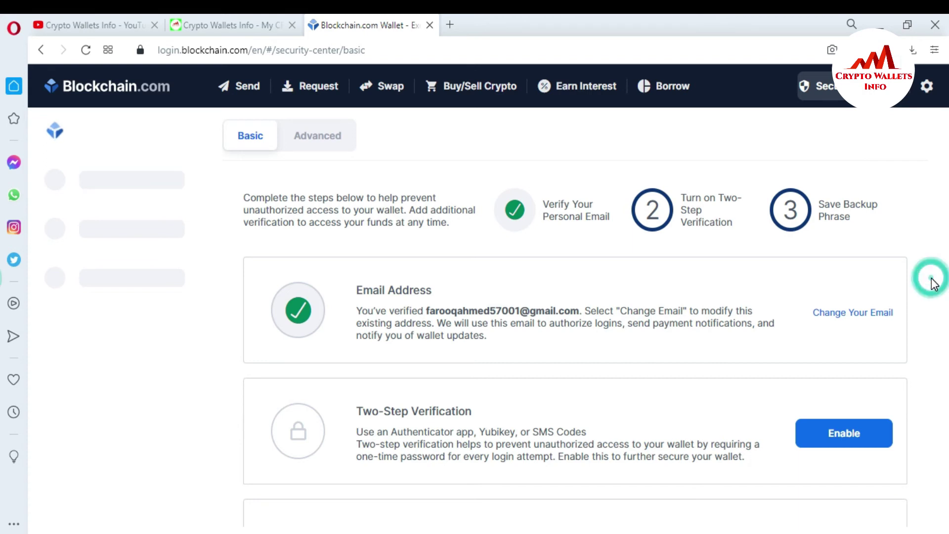
{"action": "scroll", "coordinate": [934, 284], "scroll_direction": "down", "scroll_amount": 2}
{"action": "left_click", "coordinate": [845, 446]}
{"action": "left_click", "coordinate": [817, 516]}
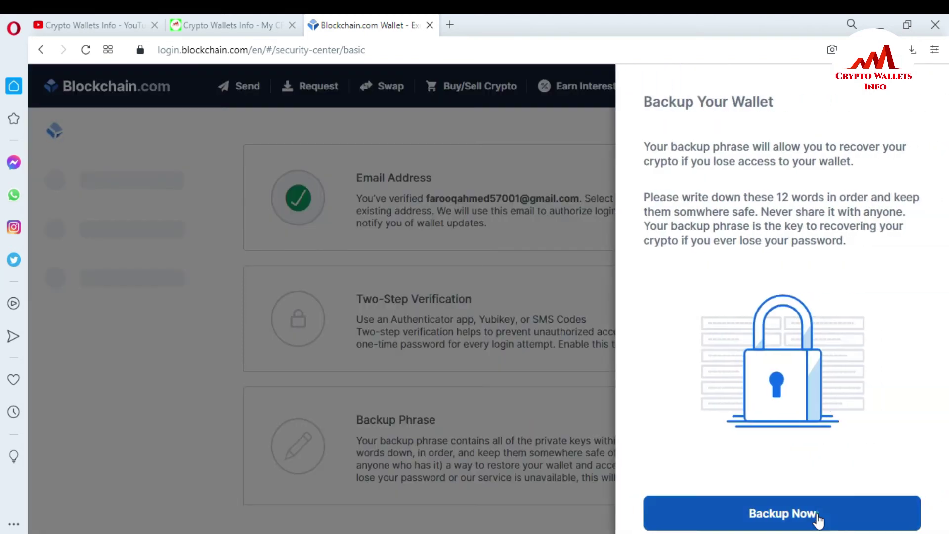
Step: Copy recovery words 1–6 from the browser and paste them into Notepad
{"action": "left_click_drag", "start_coordinate": [640, 216], "coordinate": [732, 511]}
{"action": "key", "text": "ctrl+c"}
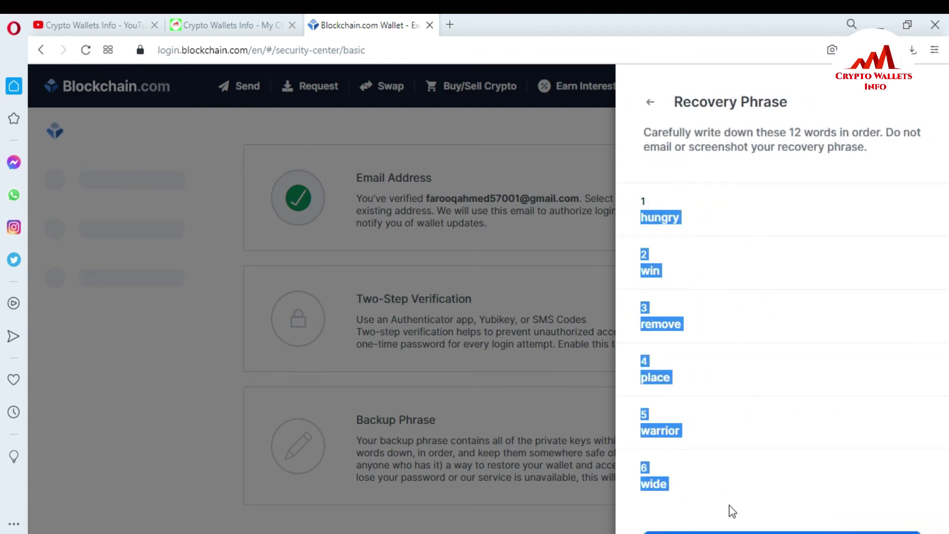
{"action": "key", "text": "alt+Tab"}
{"action": "key", "text": "Return"}
{"action": "key", "text": "Return"}
{"action": "key", "text": "ctrl+v"}
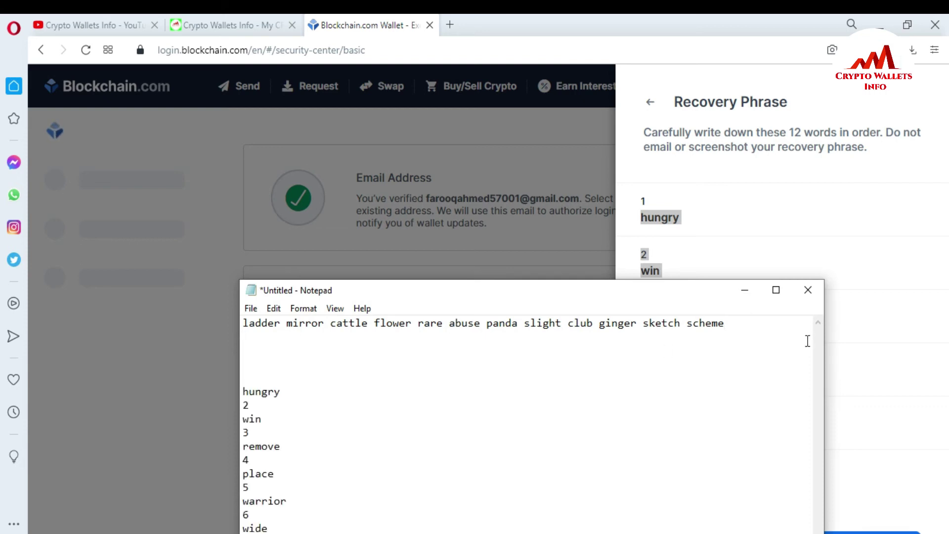
Step: Strip the numbers and line breaks so words 1–6 share one line, then advance to words 7–12
{"action": "left_click_drag", "start_coordinate": [250, 405], "coordinate": [221, 408]}
{"action": "key", "text": "BackSpace"}
{"action": "key", "text": "BackSpace"}
{"action": "key", "text": "BackSpace"}
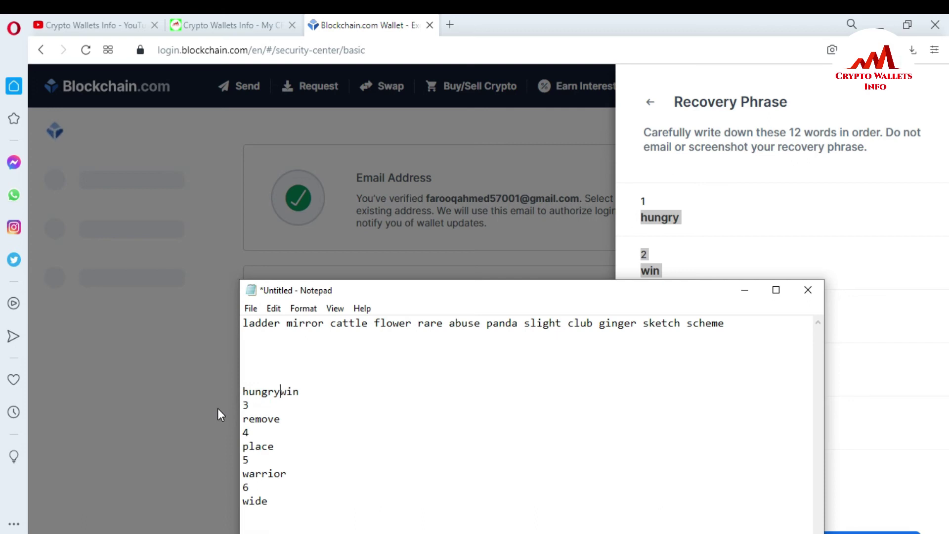
{"action": "key", "text": "Down"}
{"action": "key", "text": "BackSpace"}
{"action": "key", "text": "BackSpace"}
{"action": "key", "text": "BackSpace"}
{"action": "key", "text": "Down"}
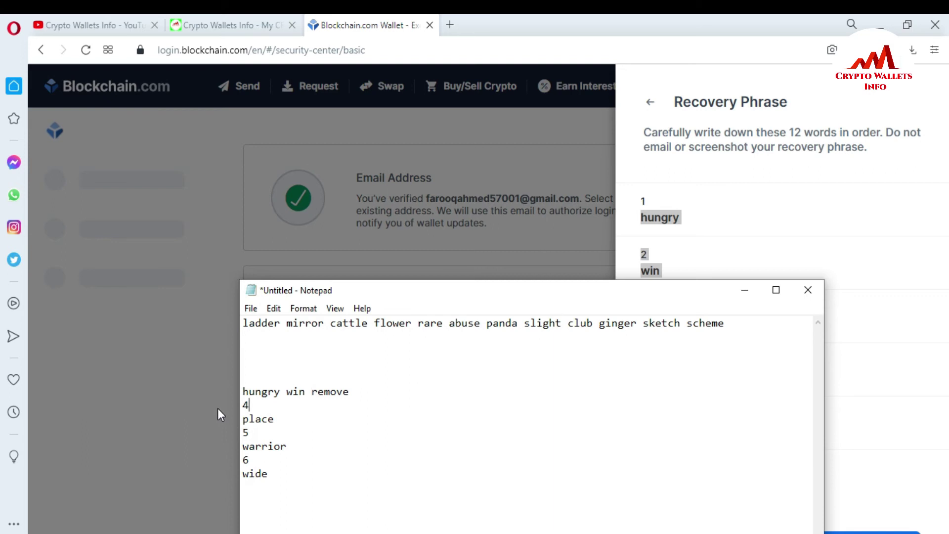
{"action": "key", "text": "BackSpace"}
{"action": "key", "text": "BackSpace"}
{"action": "key", "text": "BackSpace"}
{"action": "key", "text": "Down"}
{"action": "key", "text": "BackSpace"}
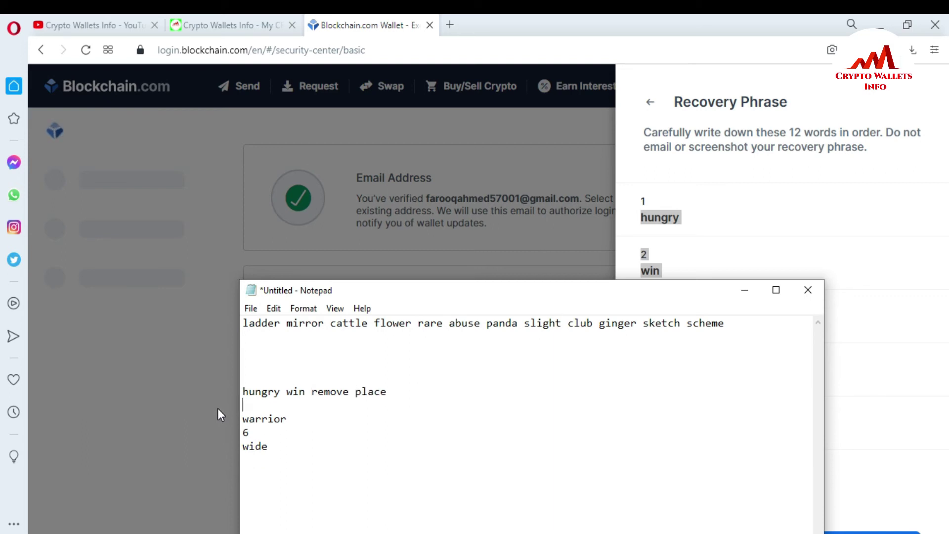
{"action": "key", "text": "BackSpace"}
{"action": "key", "text": "BackSpace"}
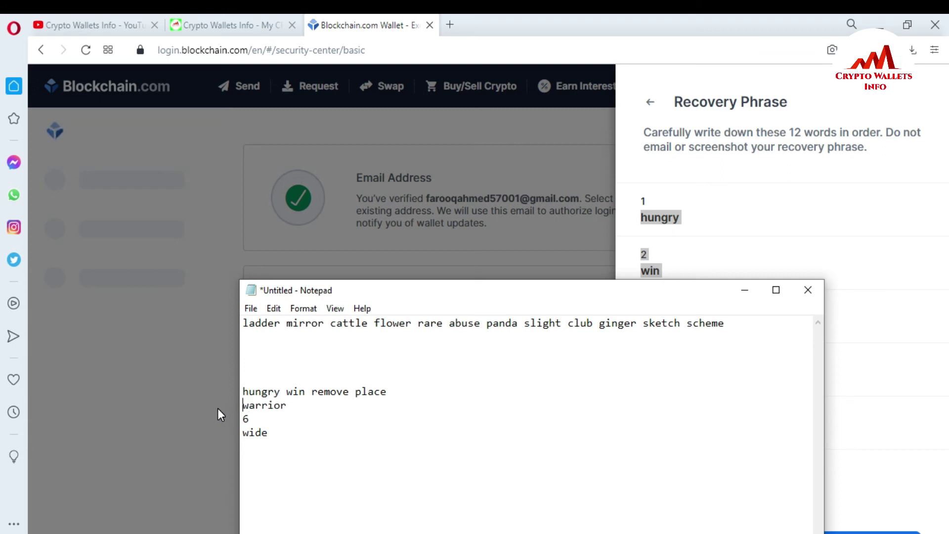
{"action": "key", "text": "Down"}
{"action": "key", "text": "Down"}
{"action": "key", "text": "BackSpace"}
{"action": "key", "text": "BackSpace"}
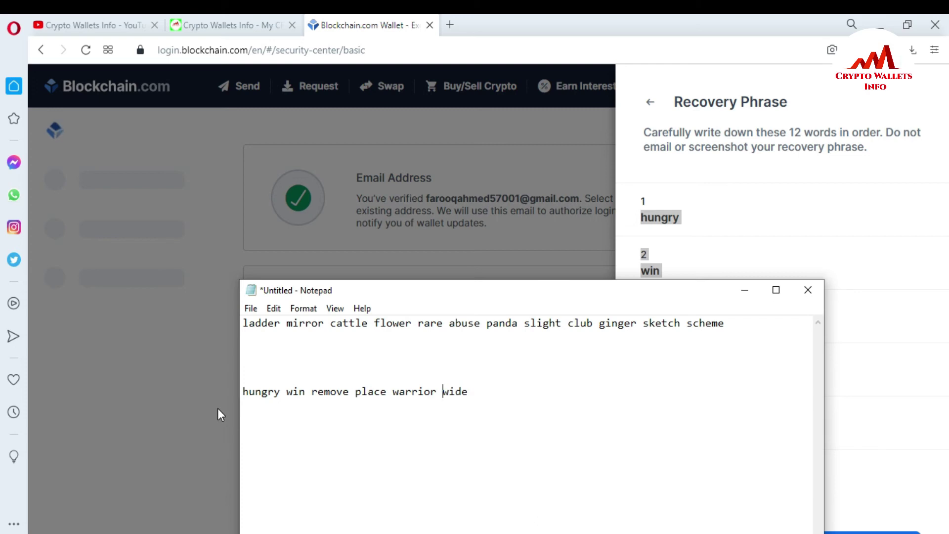
{"action": "left_click", "coordinate": [625, 131]}
{"action": "left_click", "coordinate": [788, 530]}
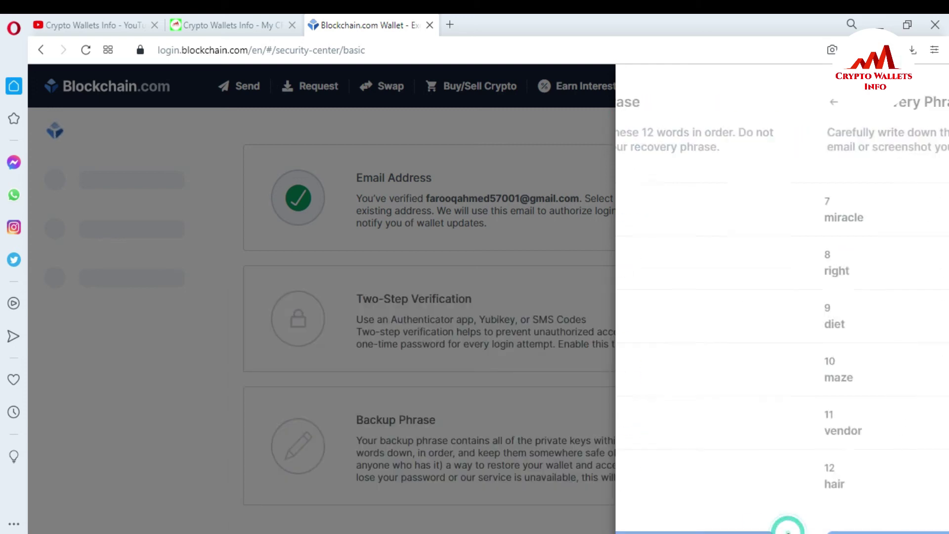
Step: Copy recovery words 7–12 and paste them on a new line below the first six in Notepad
{"action": "left_click_drag", "start_coordinate": [635, 217], "coordinate": [735, 493]}
{"action": "key", "text": "ctrl+c"}
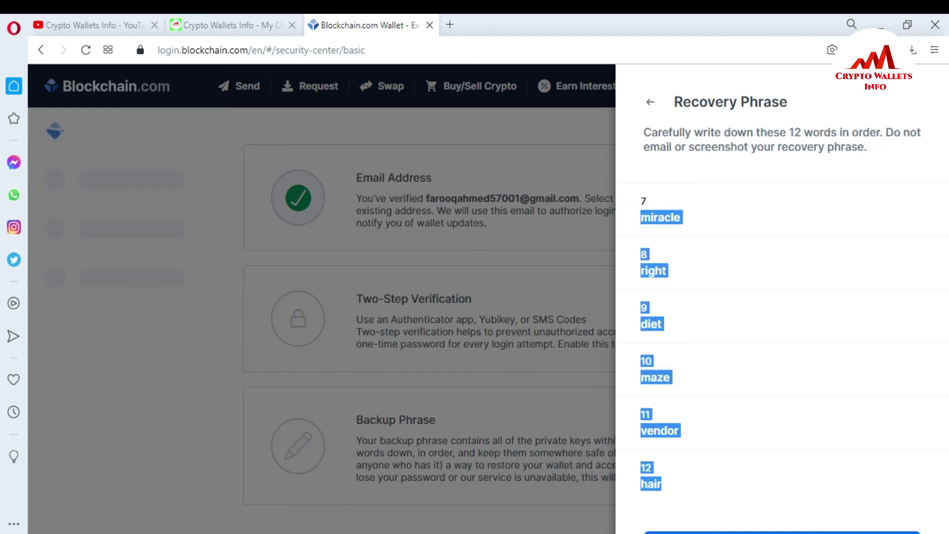
{"action": "key", "text": "alt+Tab"}
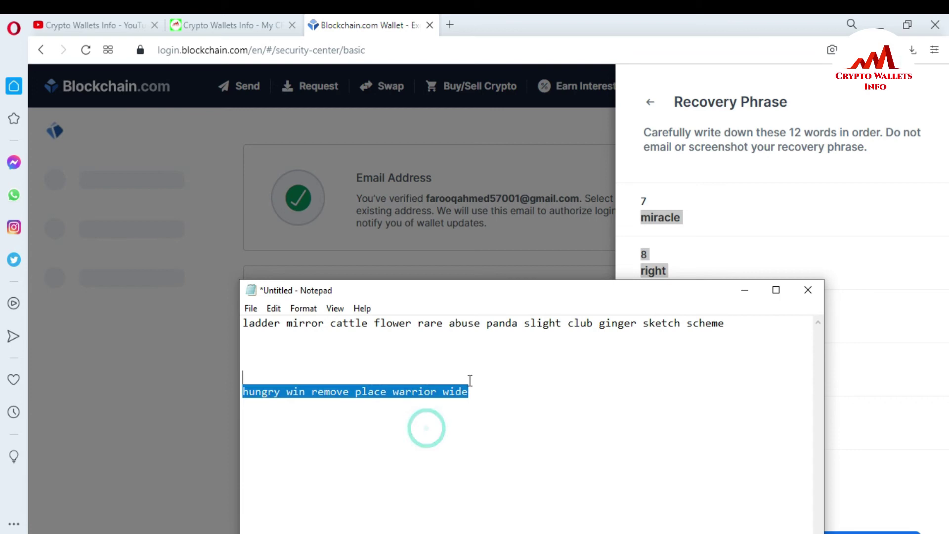
{"action": "left_click", "coordinate": [477, 401]}
{"action": "key", "text": "Return"}
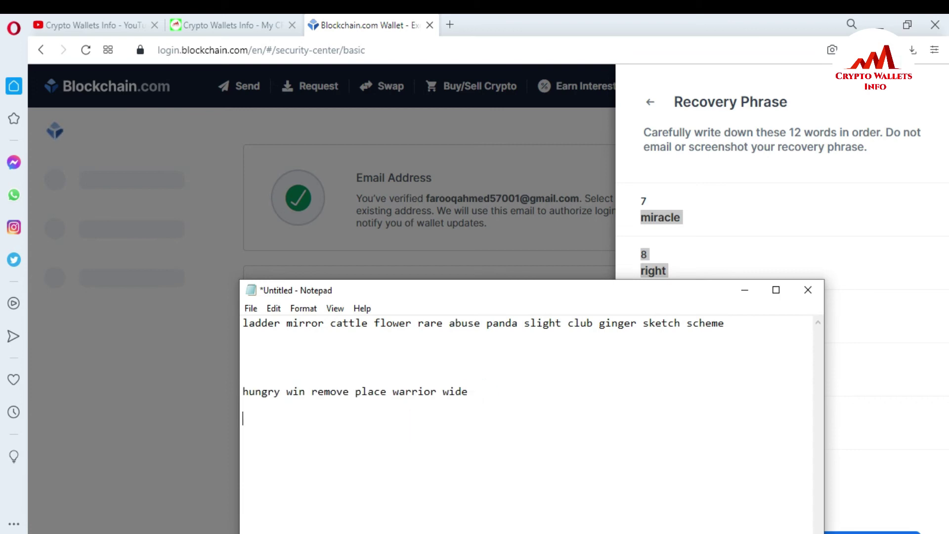
{"action": "key", "text": "ctrl+v"}
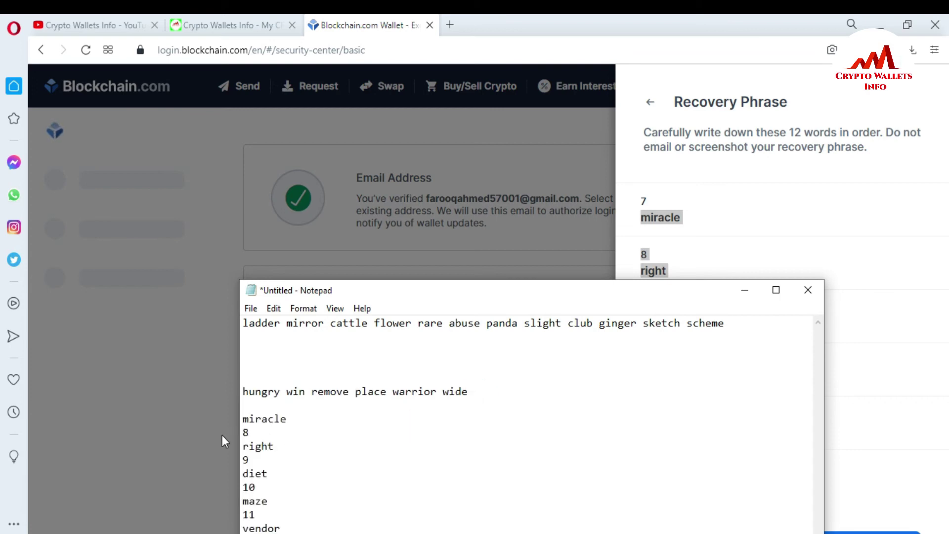
Step: Delete the numbers 8 and 9 and join words seven to nine onto the phrase line
{"action": "left_click_drag", "start_coordinate": [252, 430], "coordinate": [241, 430]}
{"action": "key", "text": "BackSpace"}
{"action": "left_click", "coordinate": [243, 419]}
{"action": "key", "text": "BackSpace"}
{"action": "key", "text": "BackSpace"}
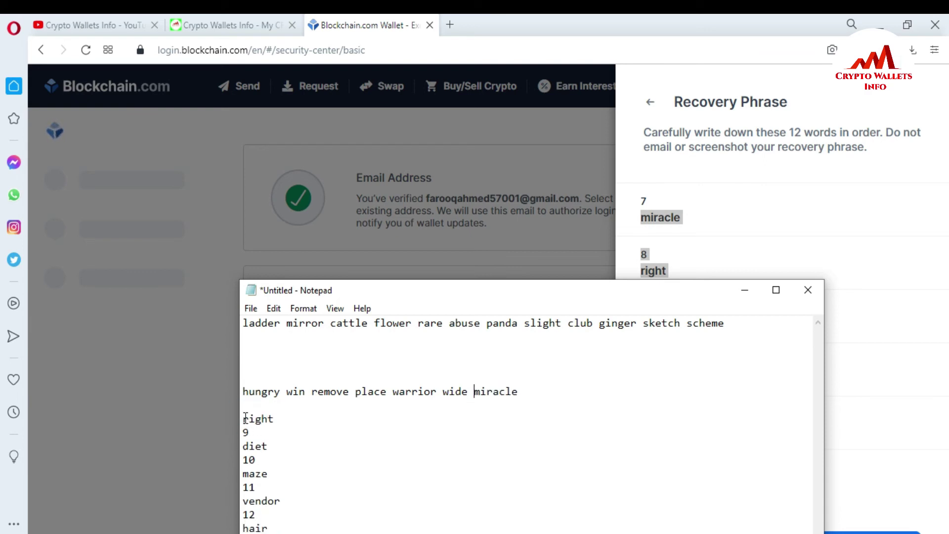
{"action": "key", "text": "BackSpace"}
{"action": "key", "text": "BackSpace"}
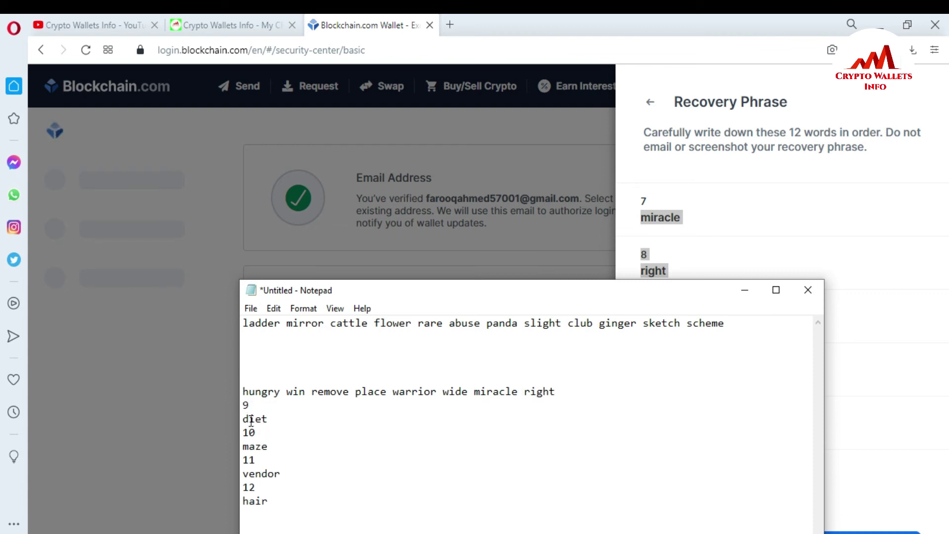
{"action": "left_click_drag", "start_coordinate": [250, 405], "coordinate": [241, 405]}
{"action": "left_click", "coordinate": [243, 419]}
{"action": "key", "text": "BackSpace"}
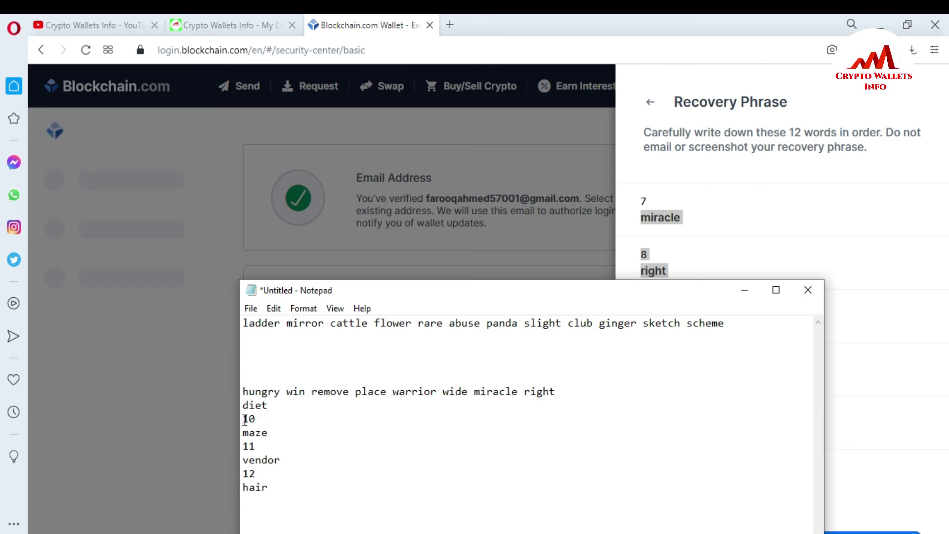
{"action": "key", "text": "BackSpace"}
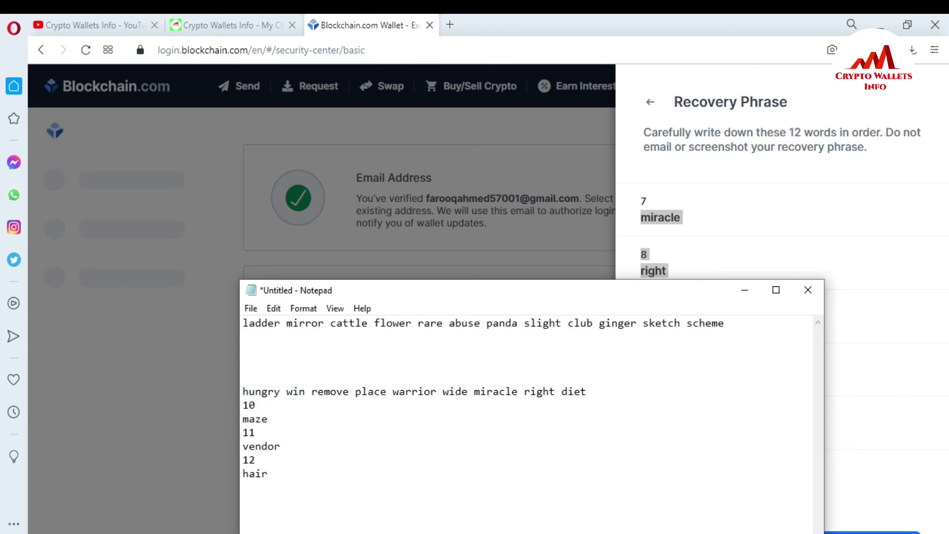
Step: Delete the numbers 10, 11 and 12, merging the last words onto the phrase line
{"action": "left_click", "coordinate": [259, 404]}
{"action": "left_click_drag", "start_coordinate": [258, 404], "coordinate": [245, 406]}
{"action": "key", "text": "BackSpace"}
{"action": "key", "text": "BackSpace"}
{"action": "key", "text": "BackSpace"}
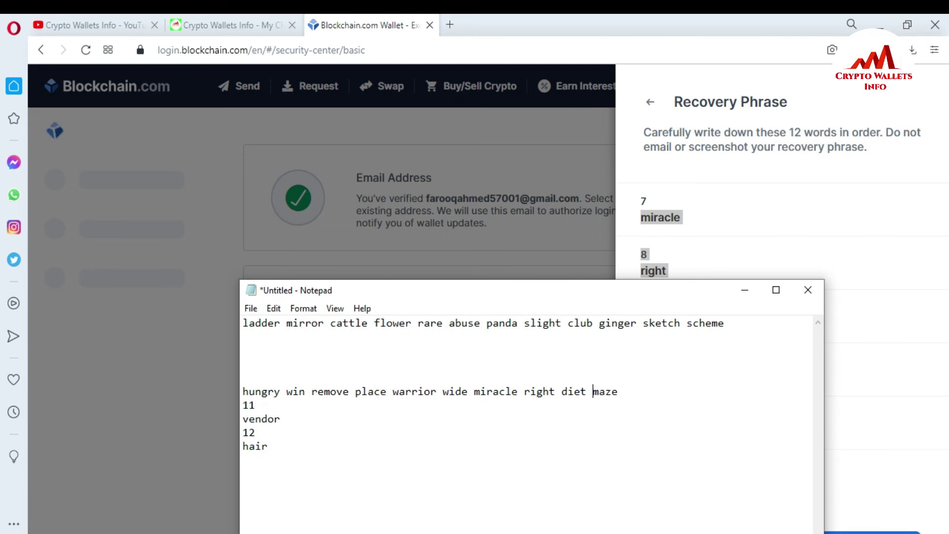
{"action": "left_click_drag", "start_coordinate": [258, 405], "coordinate": [242, 405]}
{"action": "key", "text": "BackSpace"}
{"action": "key", "text": "BackSpace"}
{"action": "key", "text": "Delete"}
{"action": "left_click_drag", "start_coordinate": [257, 405], "coordinate": [244, 405]}
{"action": "key", "text": "BackSpace"}
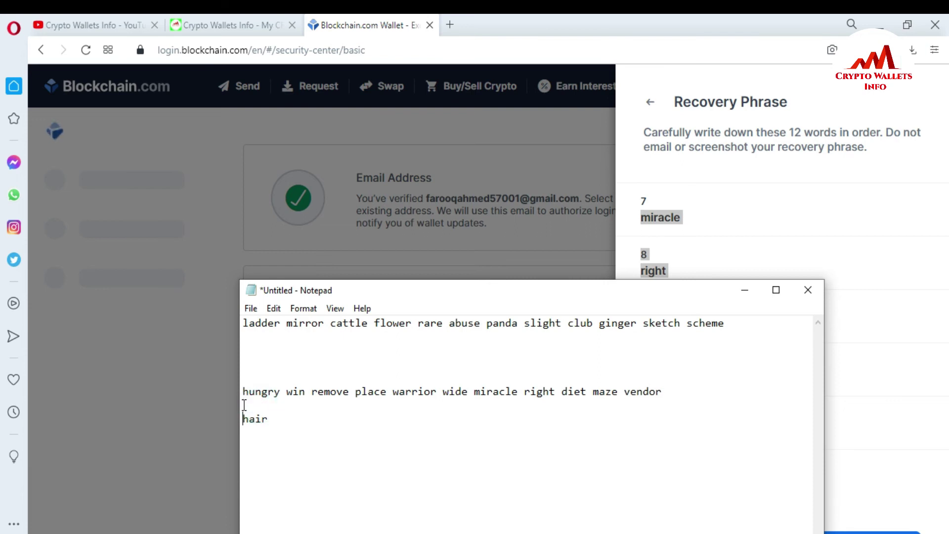
{"action": "key", "text": "BackSpace"}
{"action": "key", "text": "BackSpace"}
Step: Select the complete twelve-word line, minimize Notepad and return to Coinomi
{"action": "left_click_drag", "start_coordinate": [242, 391], "coordinate": [711, 400]}
{"action": "key", "text": "ctrl+c"}
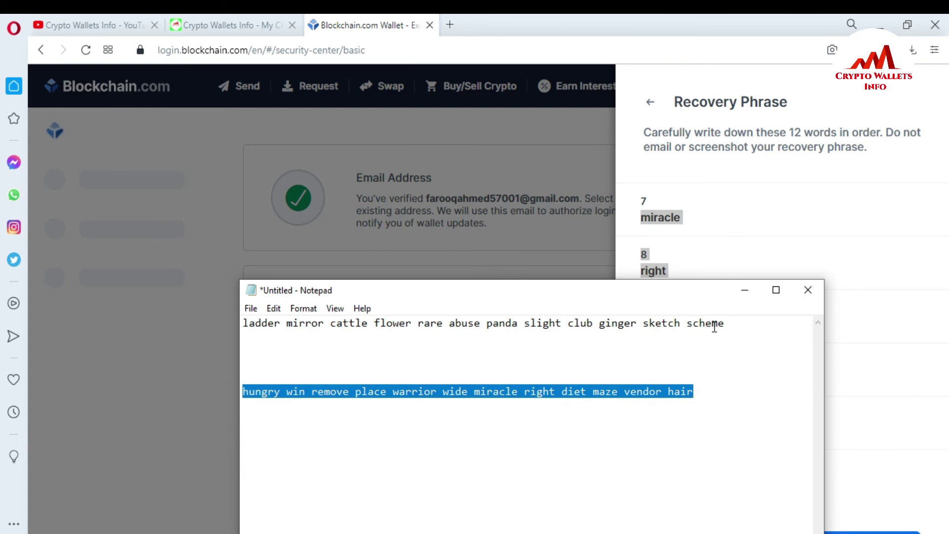
{"action": "left_click", "coordinate": [745, 293]}
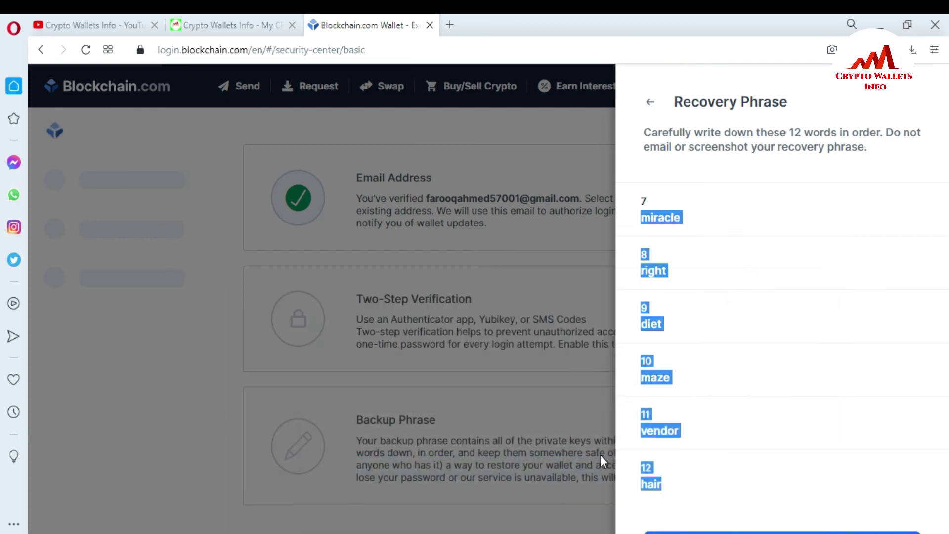
{"action": "key", "text": "alt+Tab"}
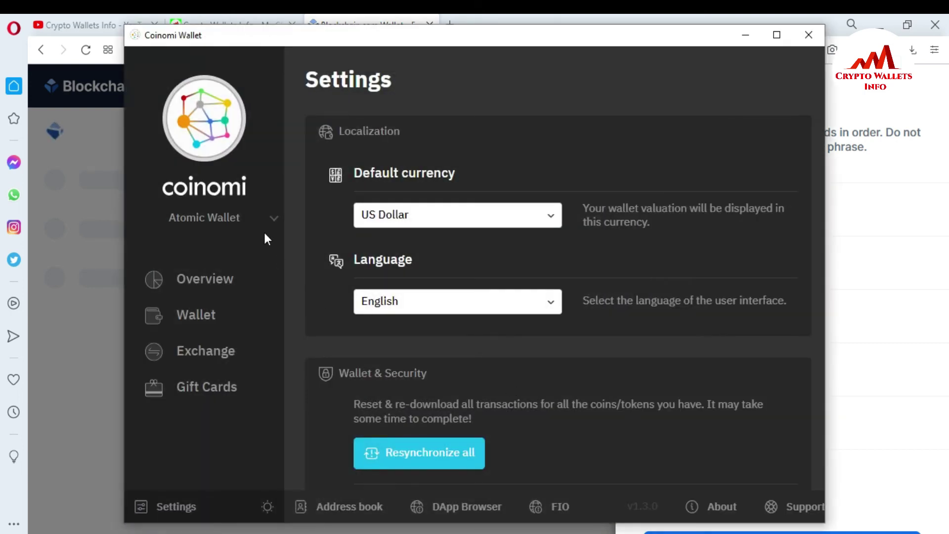
Step: Restore a wallet from Manage Wallets using the pasted twelve-word Blockchain recovery phrase
{"action": "left_click", "coordinate": [273, 218]}
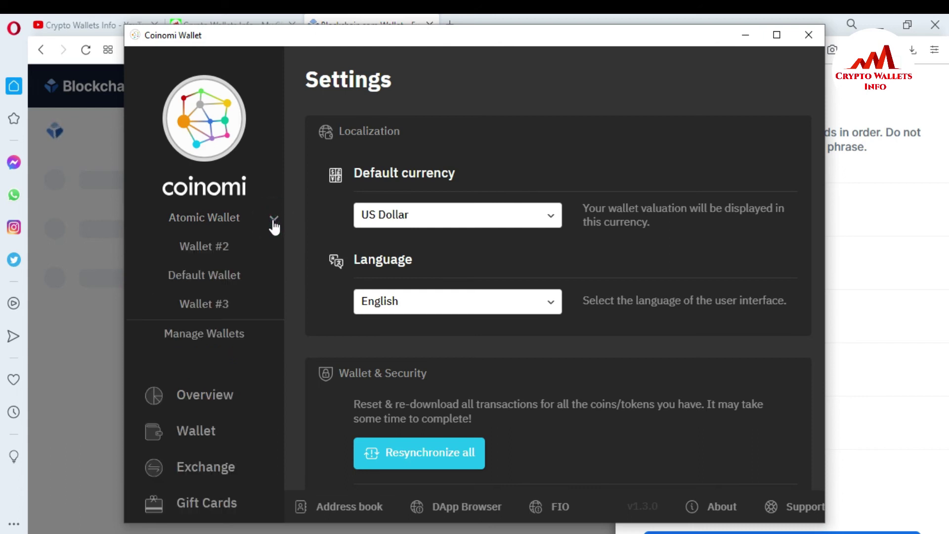
{"action": "left_click", "coordinate": [204, 336]}
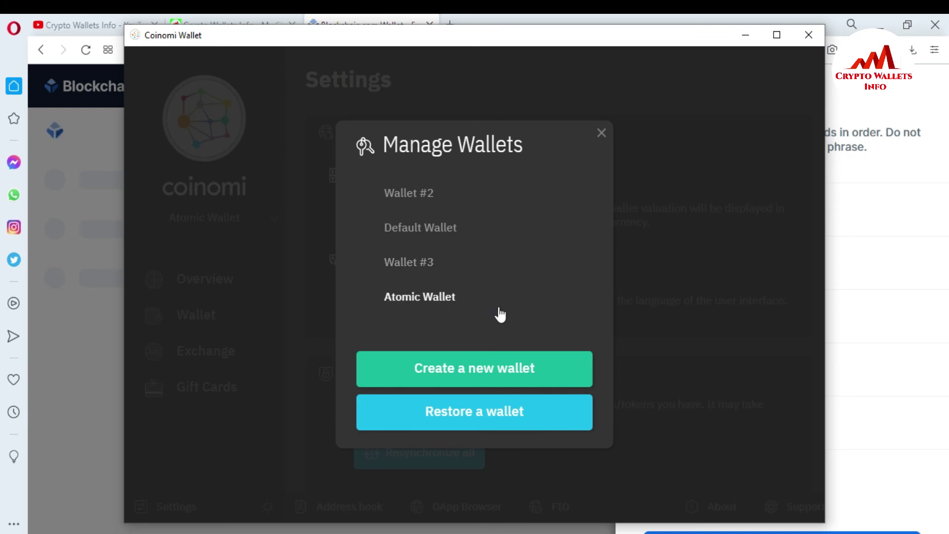
{"action": "left_click", "coordinate": [460, 425]}
{"action": "key", "text": "ctrl+v"}
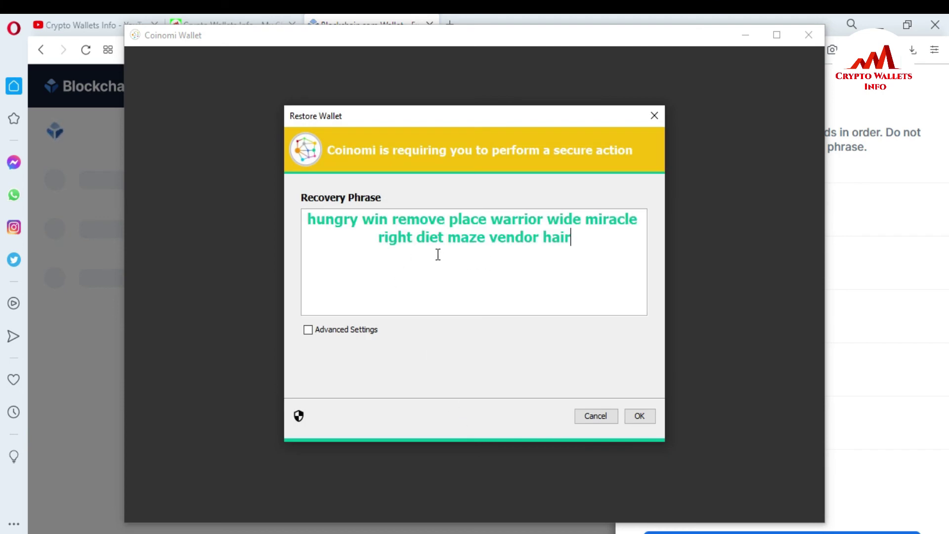
{"action": "left_click", "coordinate": [648, 416]}
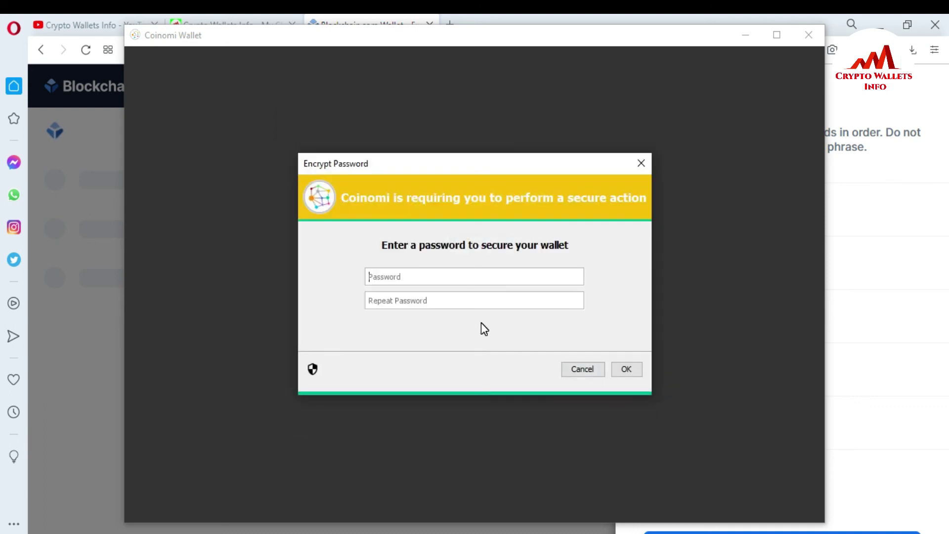
Step: Enter and repeat a new password for the restored wallet and confirm it
{"action": "type", "text": "aaaaaaaaaaa"}
{"action": "key", "text": "Tab"}
{"action": "type", "text": "aaaaa"}
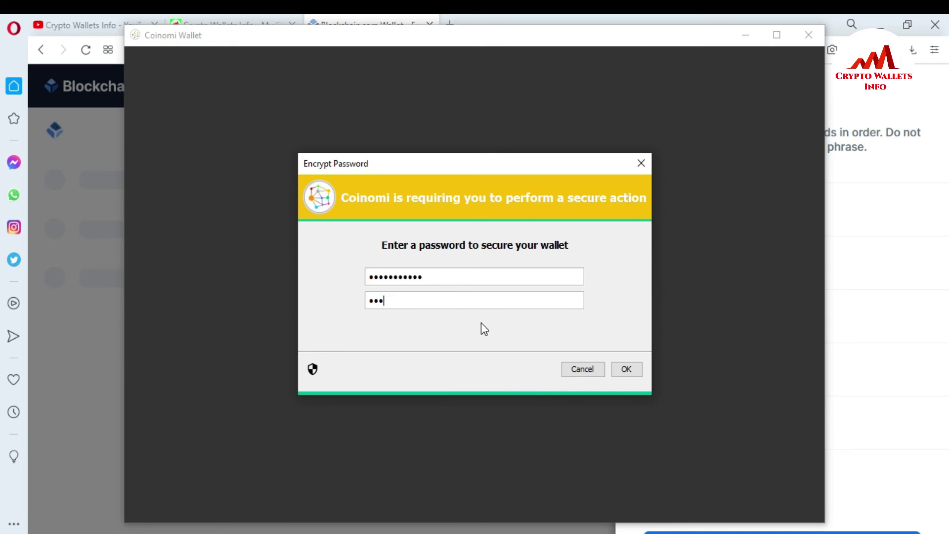
{"action": "type", "text": "*******"}
{"action": "left_click", "coordinate": [625, 370]}
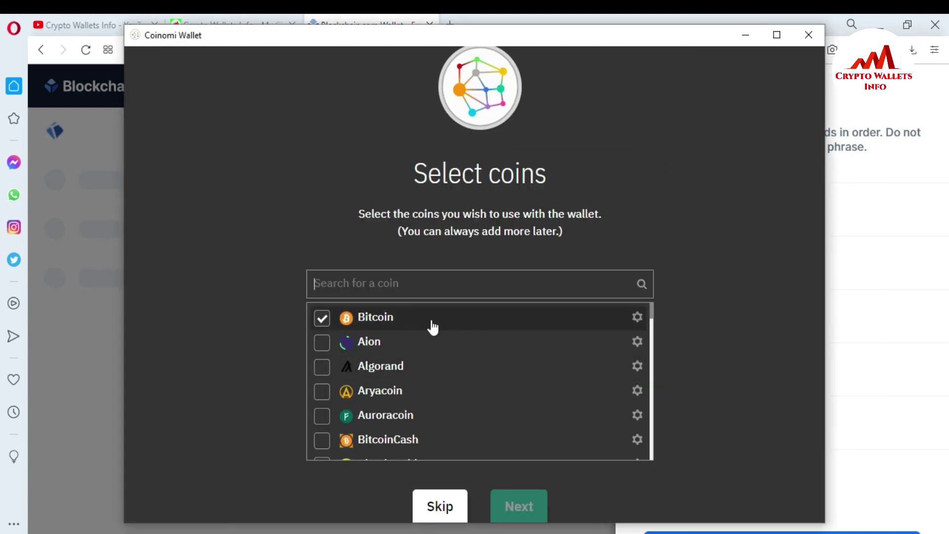
Step: Select Bitcoin and BNB as the wallet's coins and finish restoring
{"action": "left_click", "coordinate": [324, 319]}
{"action": "left_click", "coordinate": [326, 367]}
{"action": "left_click", "coordinate": [326, 367]}
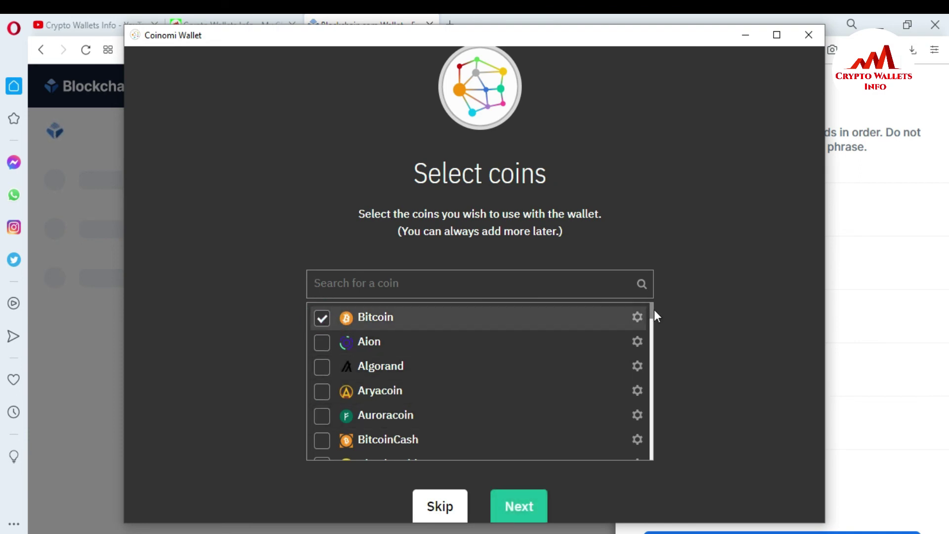
{"action": "left_click_drag", "start_coordinate": [651, 313], "coordinate": [651, 326]}
{"action": "left_click", "coordinate": [345, 379]}
{"action": "left_click", "coordinate": [345, 380]}
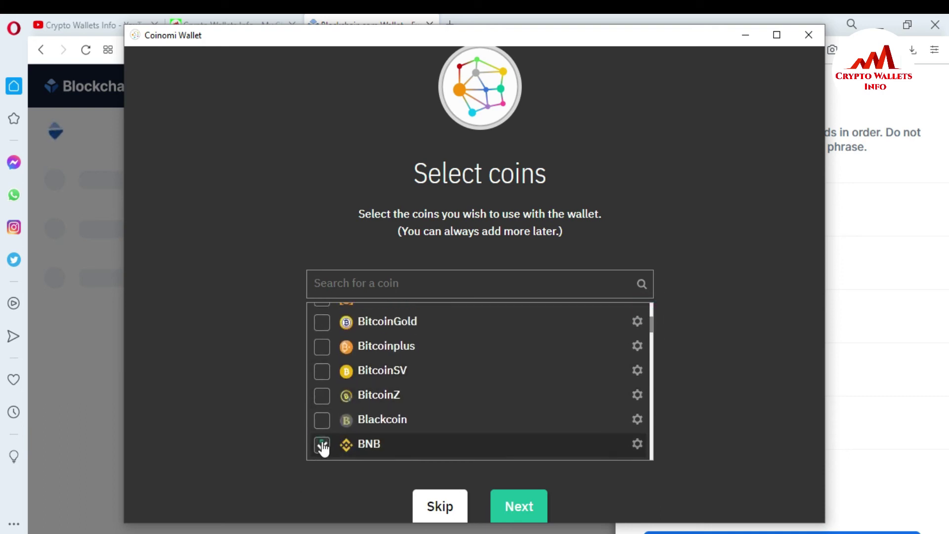
{"action": "left_click", "coordinate": [322, 445]}
{"action": "left_click", "coordinate": [520, 505]}
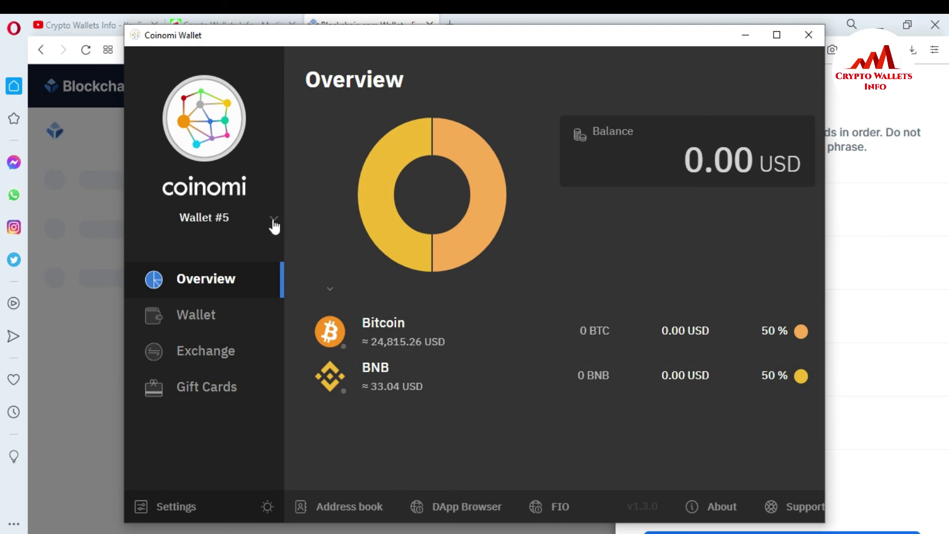
Step: Rename Wallet #5 to 'Blockchain Wallet' in Manage Wallets
{"action": "mouse_move", "coordinate": [500, 236]}
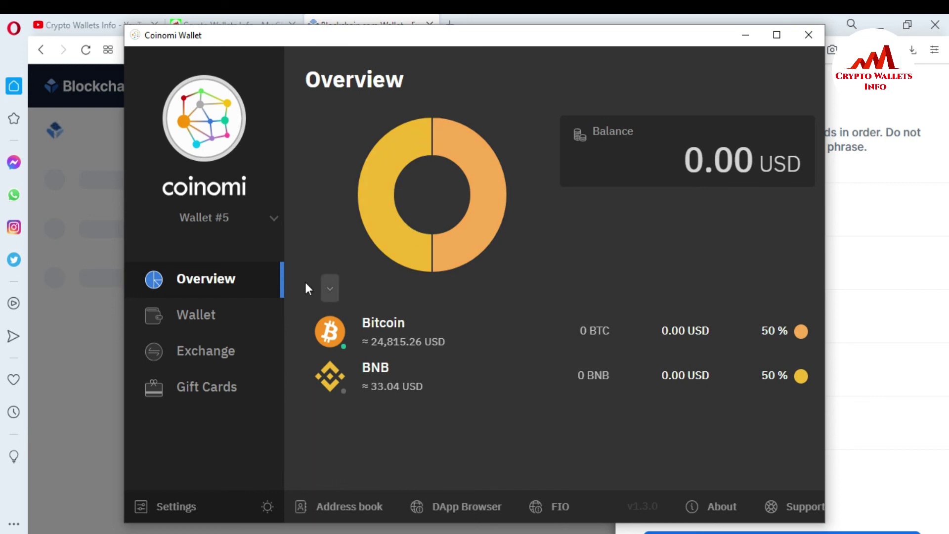
{"action": "left_click", "coordinate": [275, 220]}
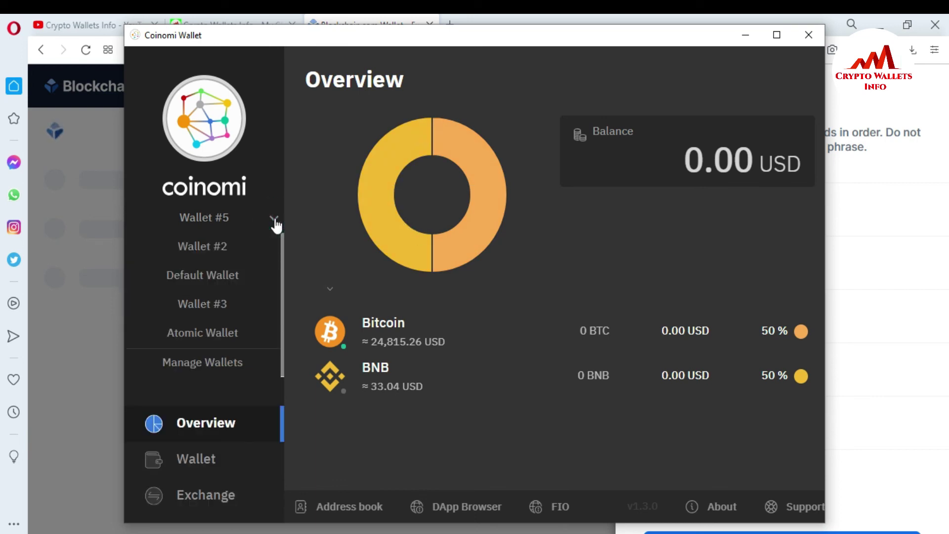
{"action": "left_click", "coordinate": [218, 362]}
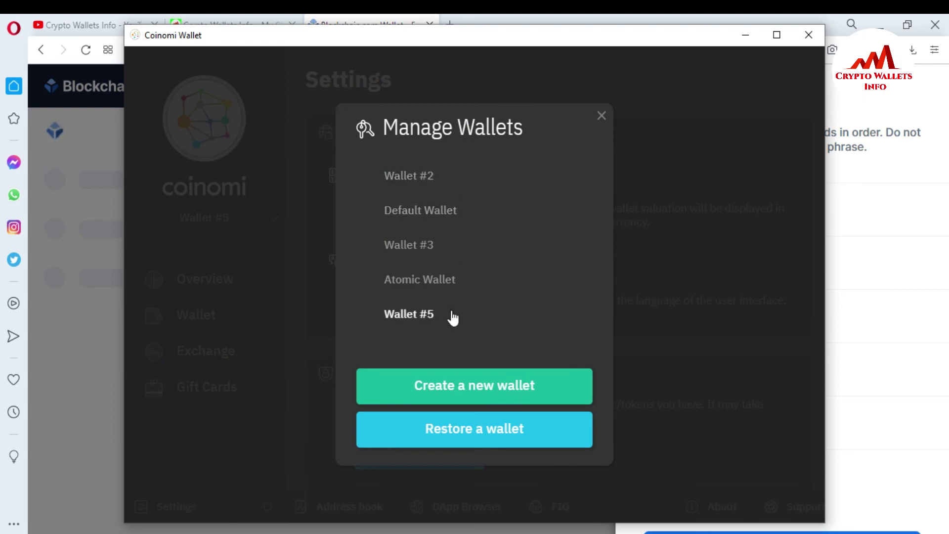
{"action": "left_click", "coordinate": [438, 318]}
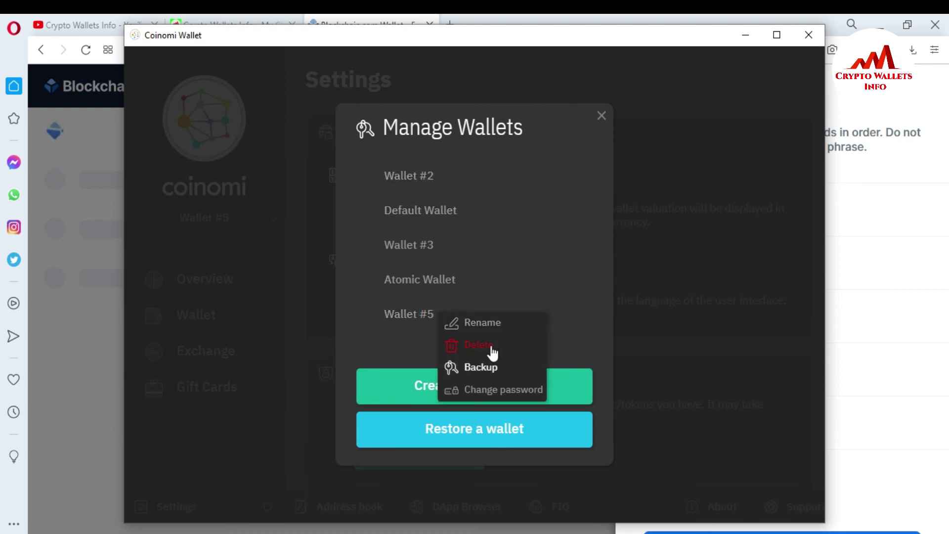
{"action": "left_click", "coordinate": [488, 323]}
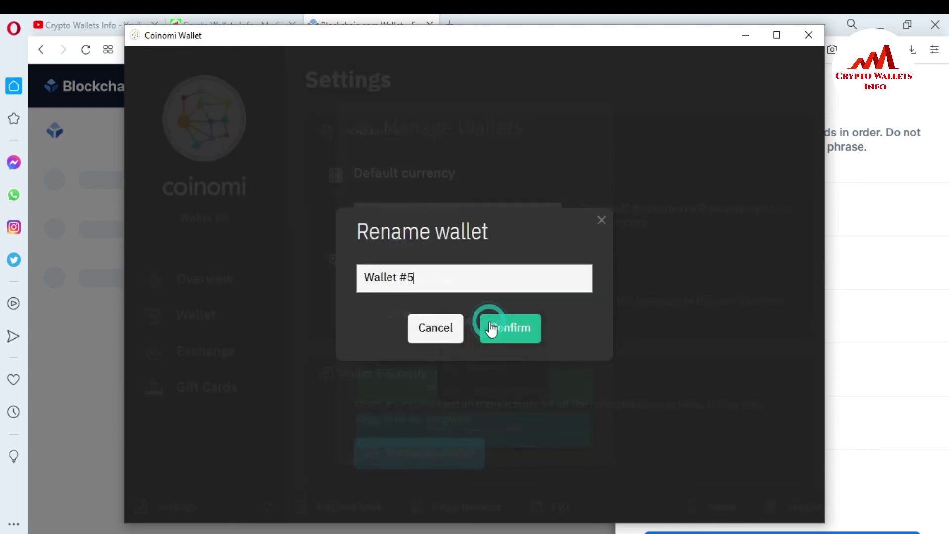
{"action": "triple_click", "coordinate": [462, 278]}
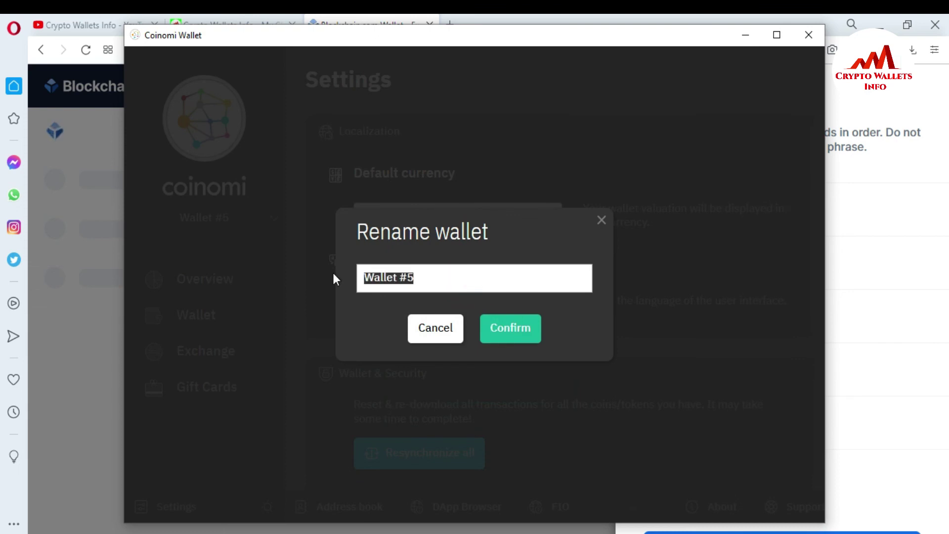
{"action": "type", "text": "Blockchain"}
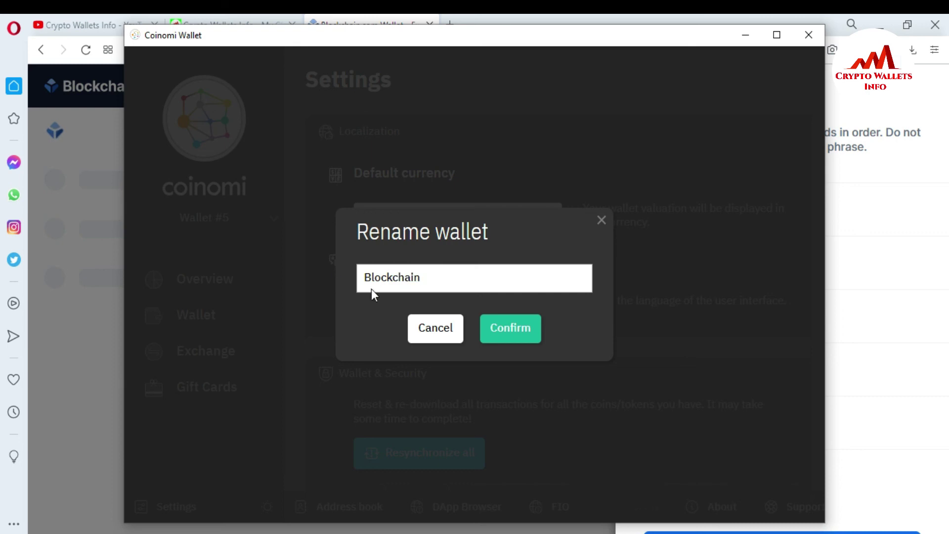
{"action": "type", "text": " Wallet"}
{"action": "left_click", "coordinate": [498, 328]}
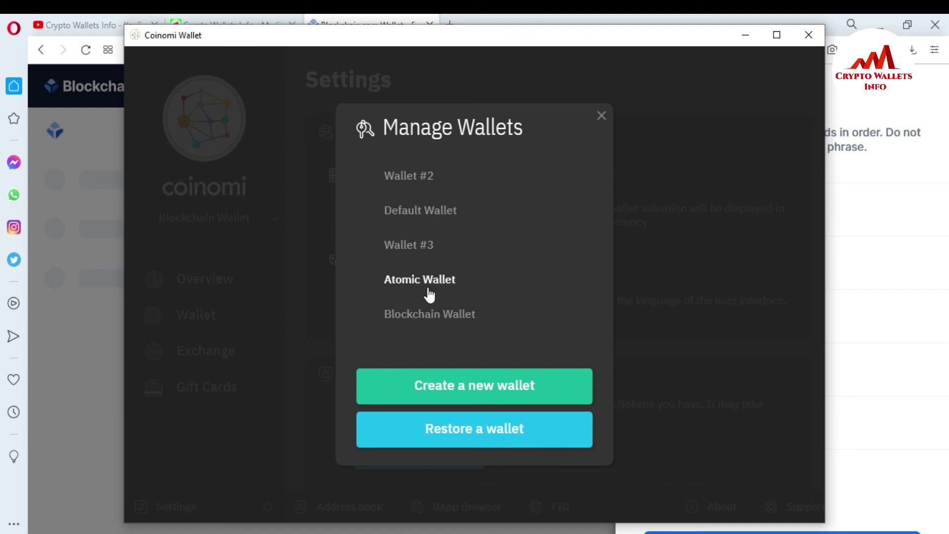
Step: Start an Atomic Wallet backup, accept the risk warning, then dismiss the unlock and phrase dialogs
{"action": "right_click", "coordinate": [455, 284]}
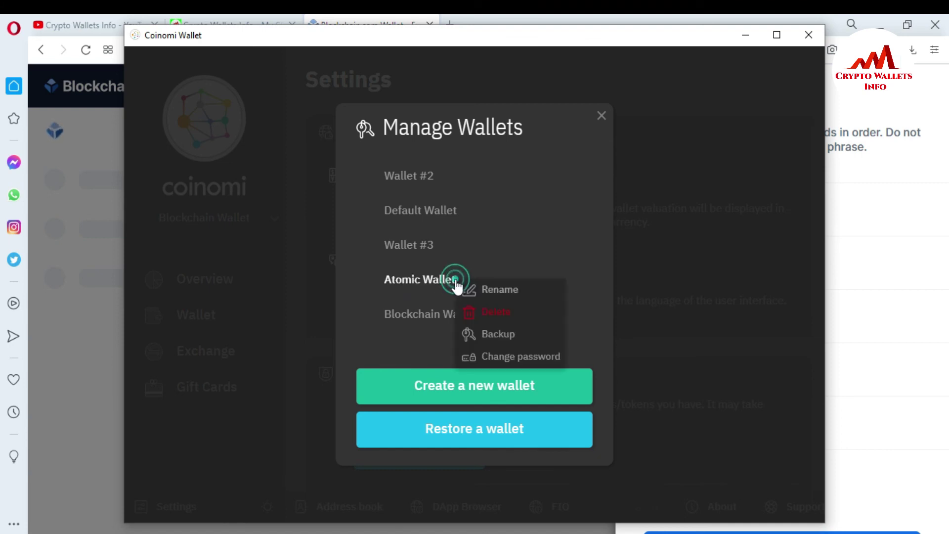
{"action": "left_click", "coordinate": [491, 336]}
{"action": "left_click", "coordinate": [490, 352]}
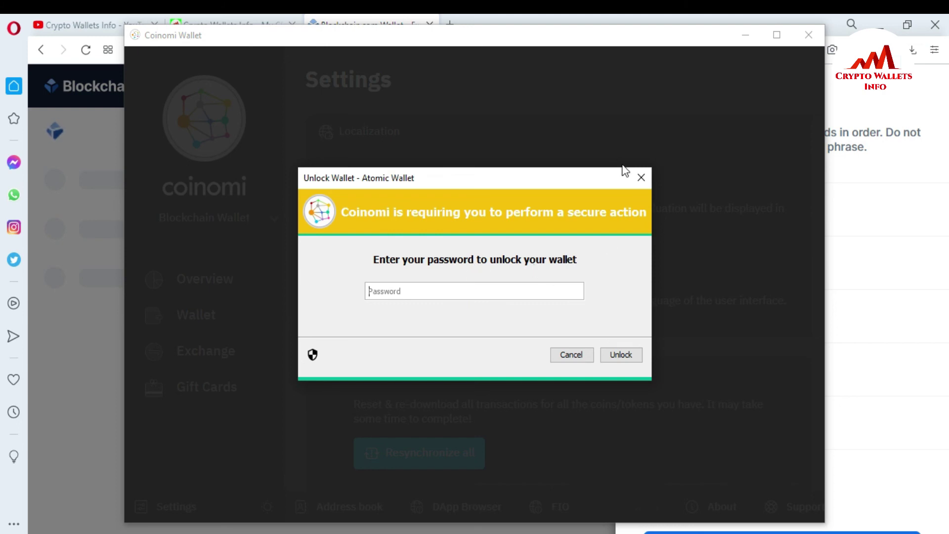
{"action": "left_click", "coordinate": [640, 175]}
{"action": "left_click", "coordinate": [632, 192]}
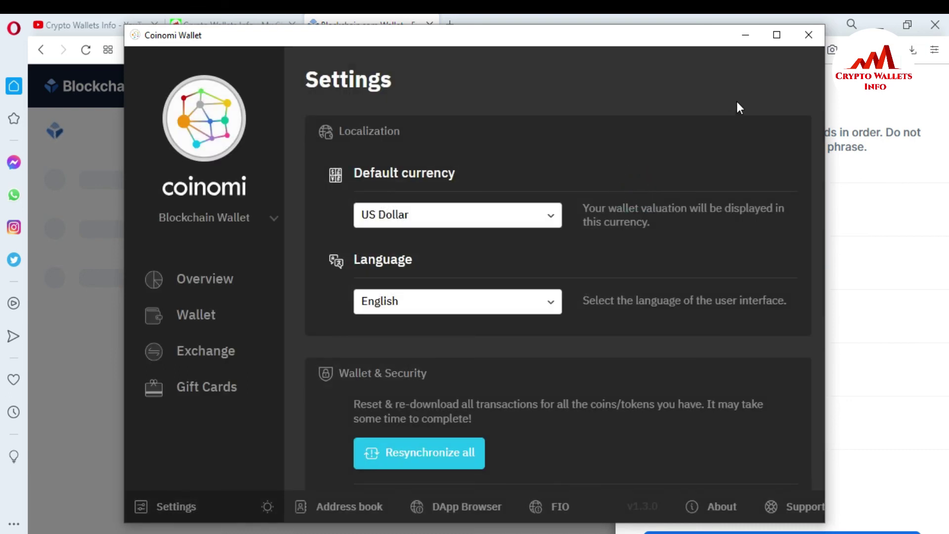
Step: Minimize Coinomi and scroll the Crypto Wallets Info tab in Opera
{"action": "left_click", "coordinate": [748, 38]}
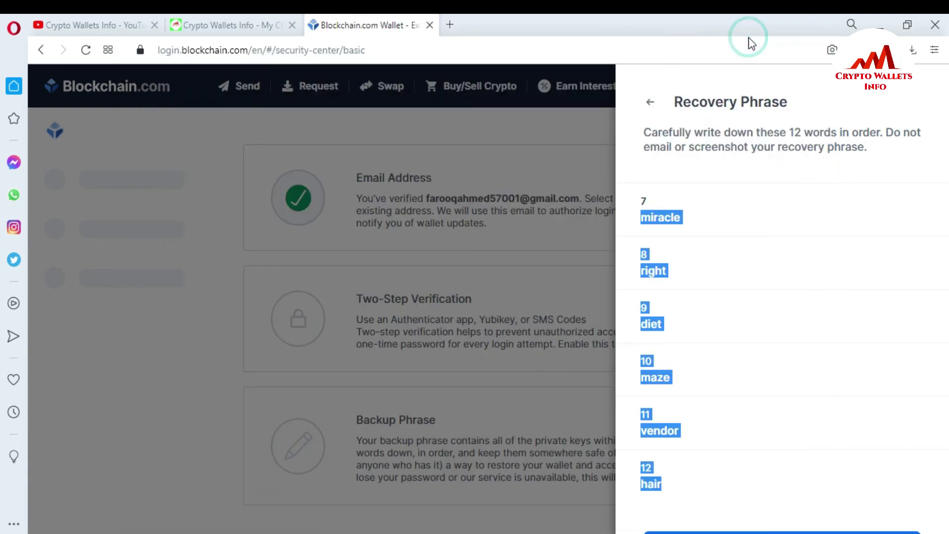
{"action": "left_click", "coordinate": [128, 18]}
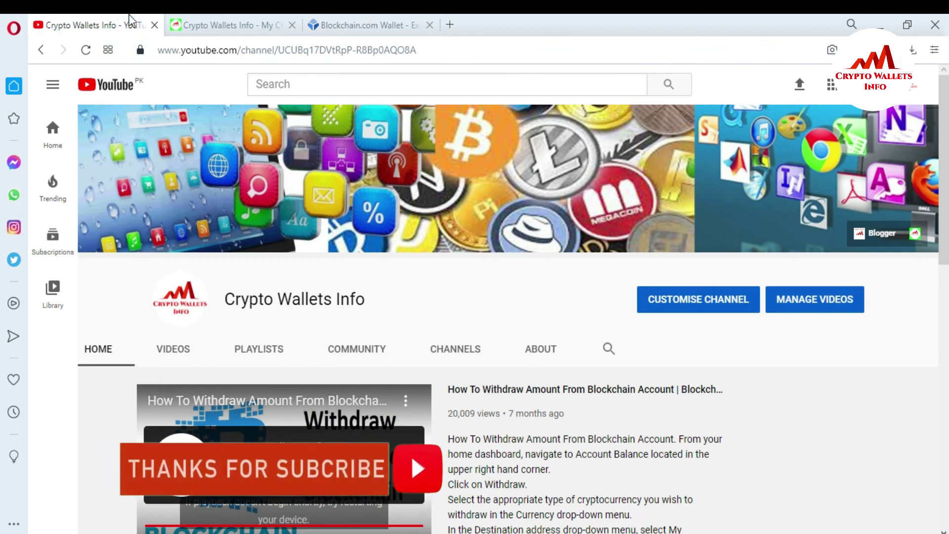
{"action": "left_click", "coordinate": [233, 21]}
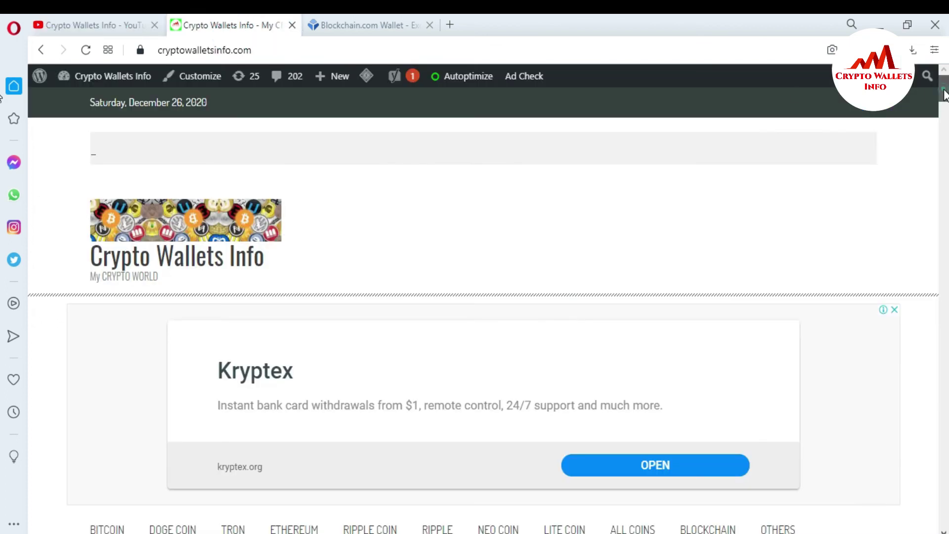
{"action": "scroll", "coordinate": [941, 89], "scroll_direction": "down", "scroll_amount": 7}
{"action": "scroll", "coordinate": [2, 121], "scroll_direction": "down", "scroll_amount": 3}
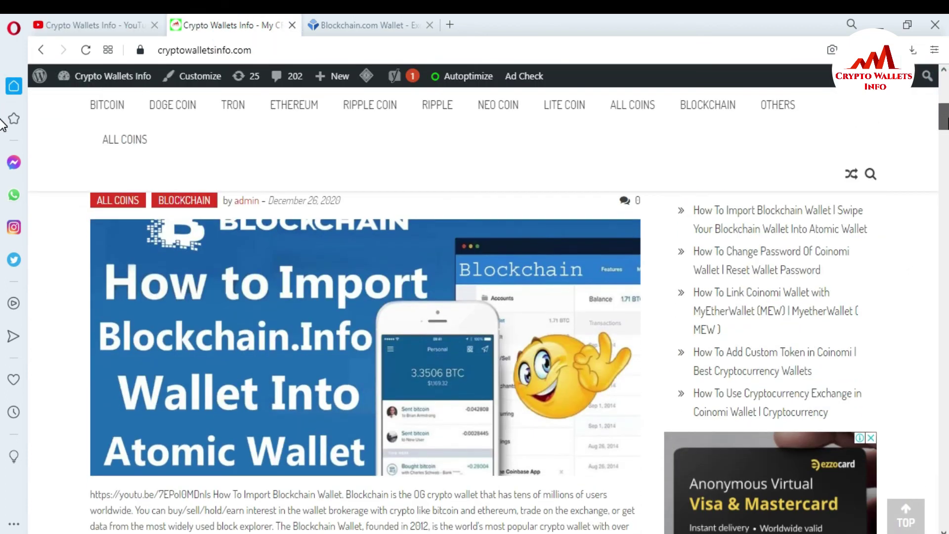